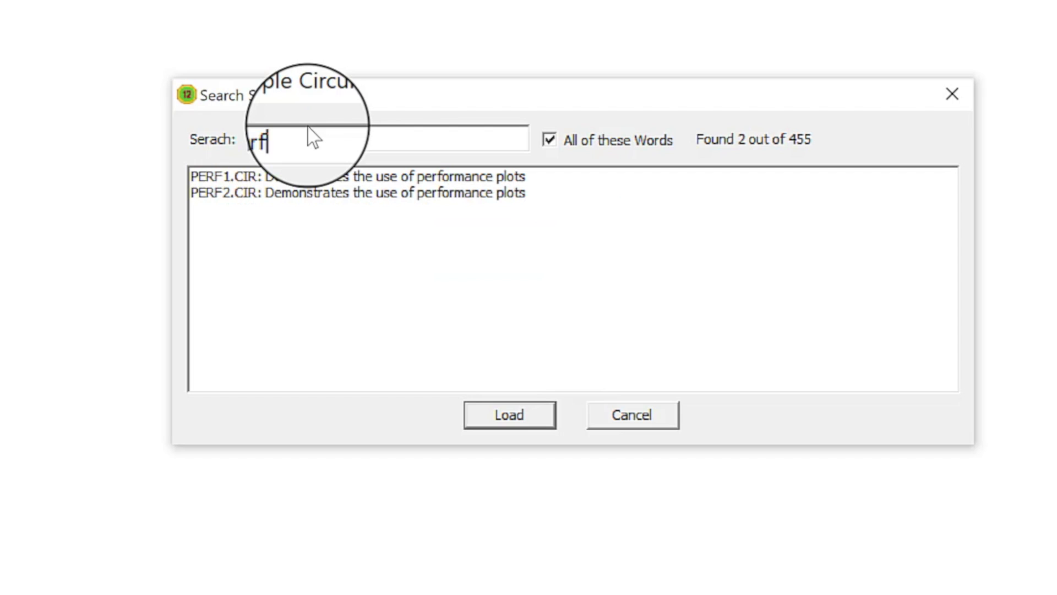
Search the sample circuits for perf and load PERF1.CIR.
left_click(270, 178)
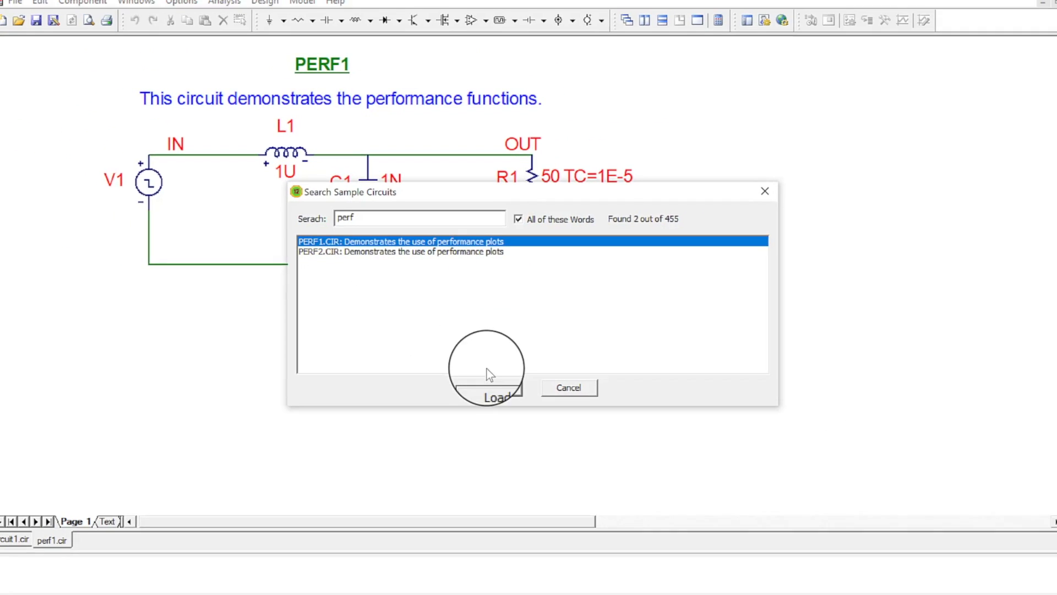
left_click(490, 392)
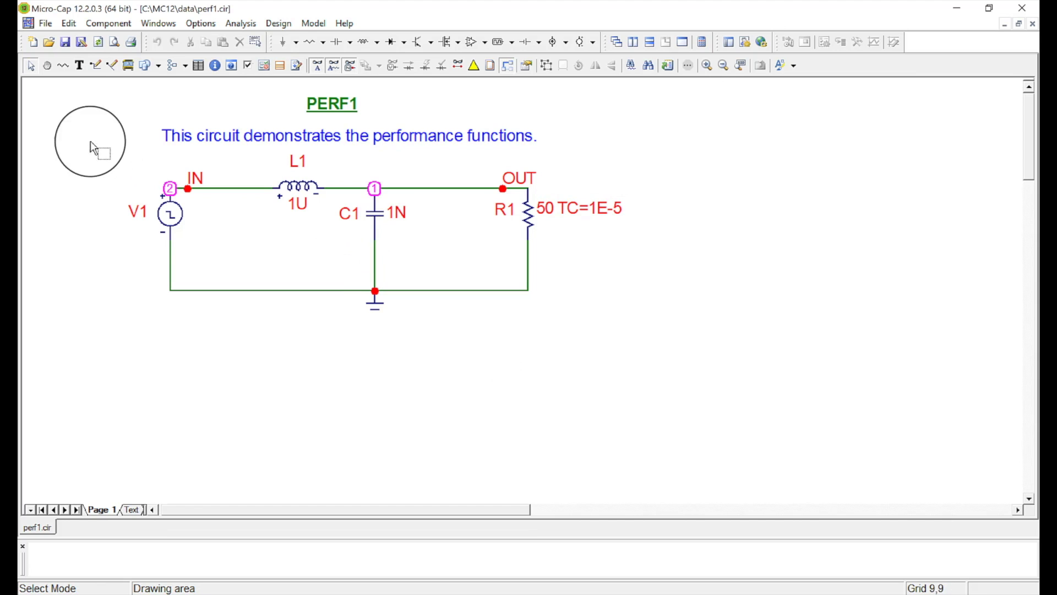
Fit the circuit to the page and run a Transient analysis with its default limits.
left_click(741, 65)
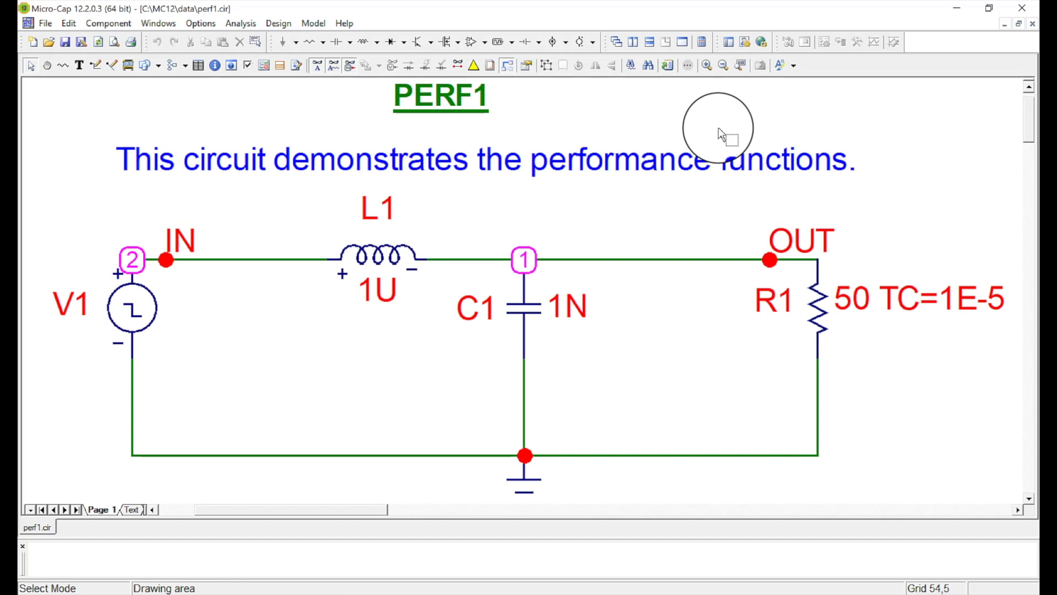
left_click(239, 22)
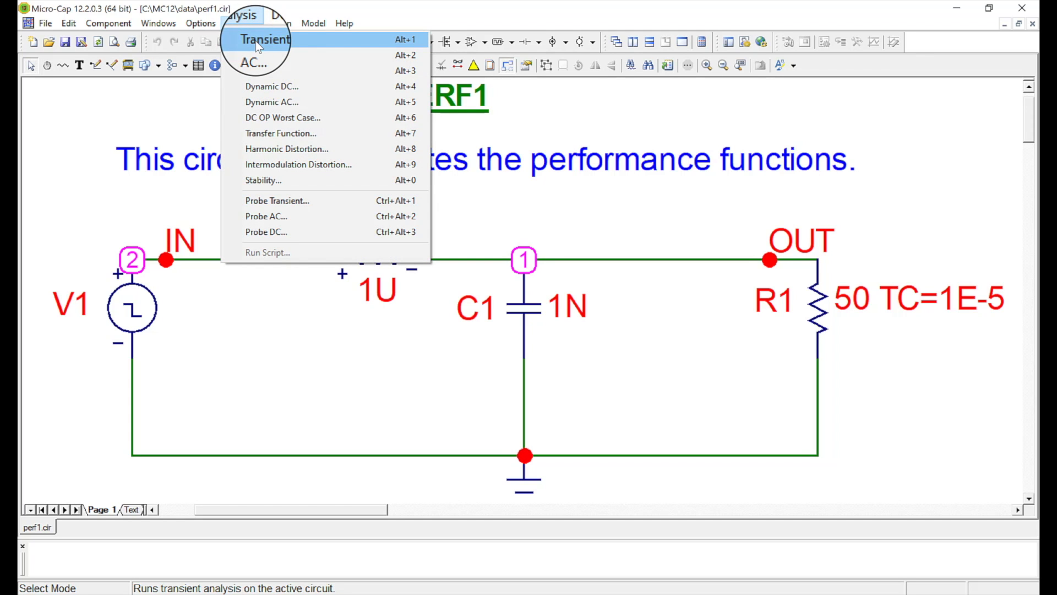
left_click(257, 41)
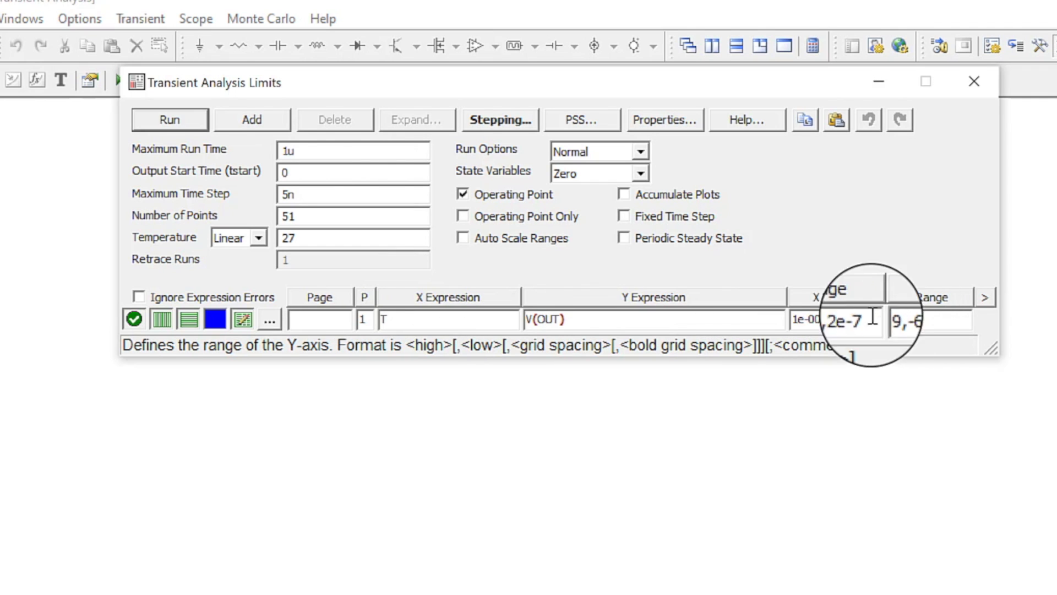
left_click(181, 115)
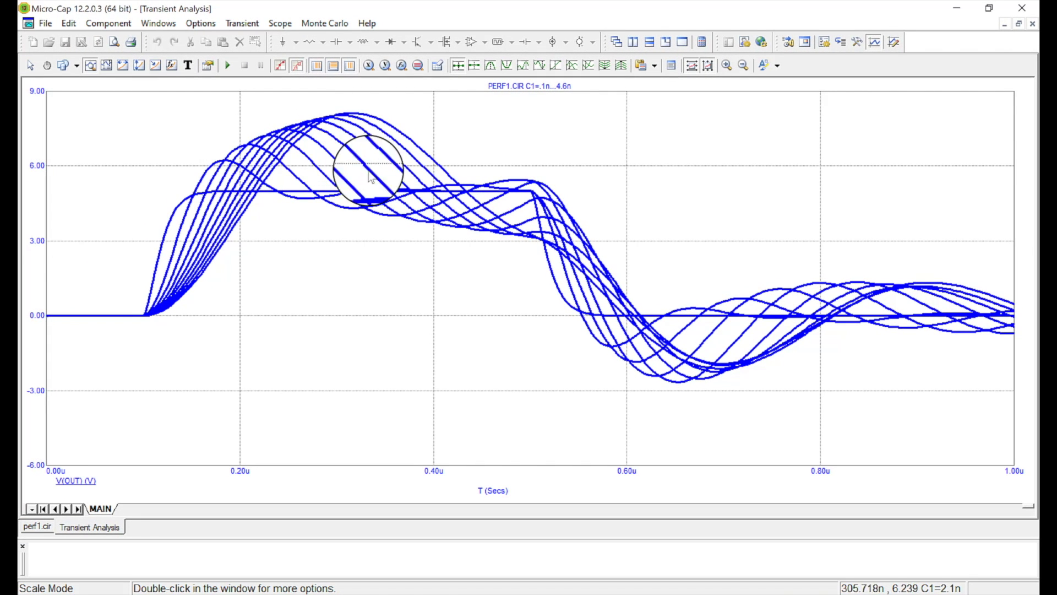
mouse_move(414, 188)
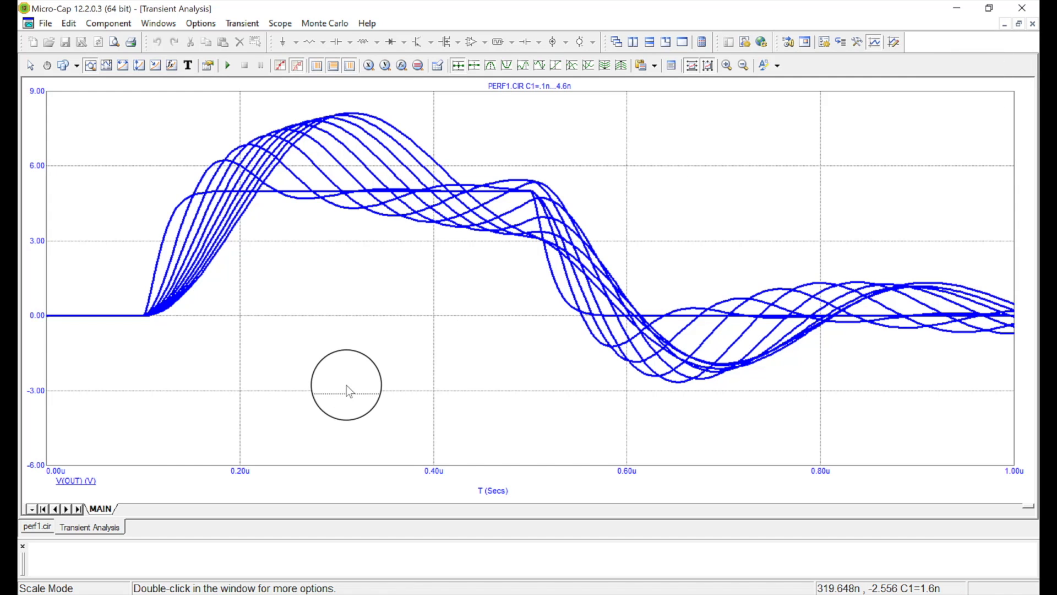
Switch between the schematic and analysis windows and tile them side by side.
left_click(38, 525)
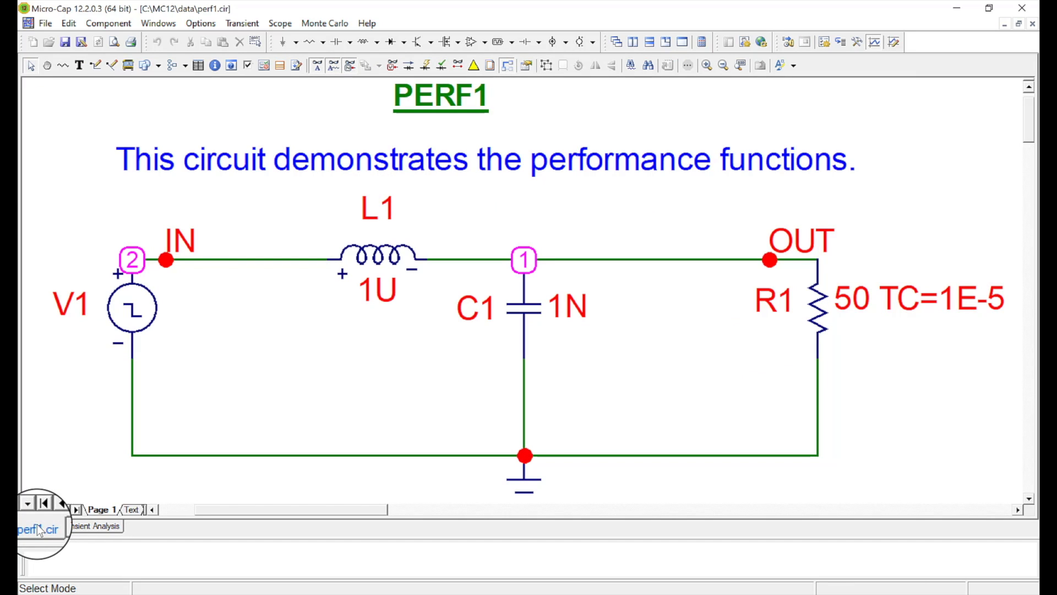
left_click(69, 526)
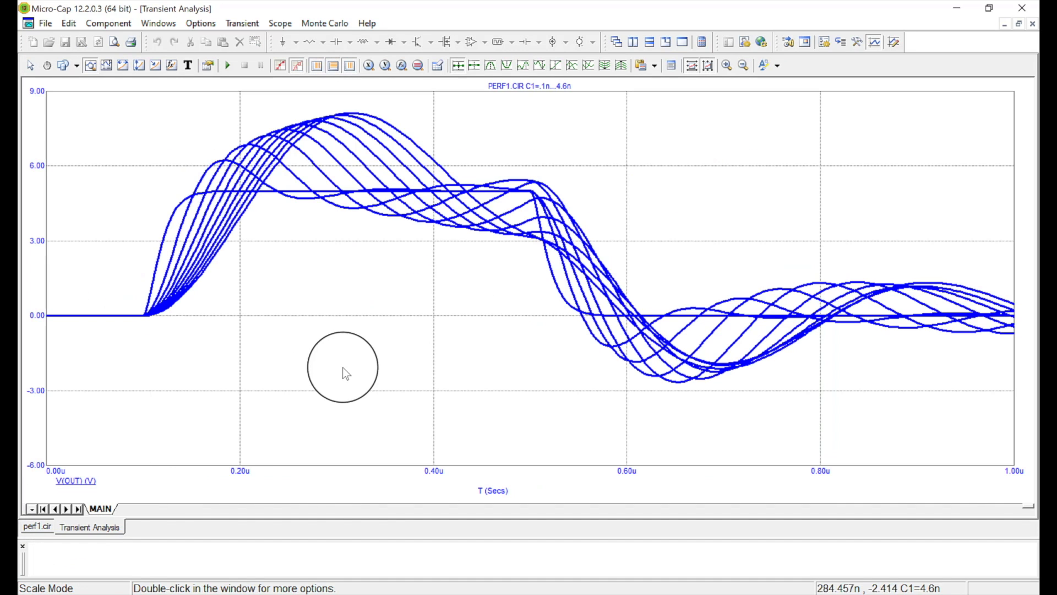
left_click(634, 42)
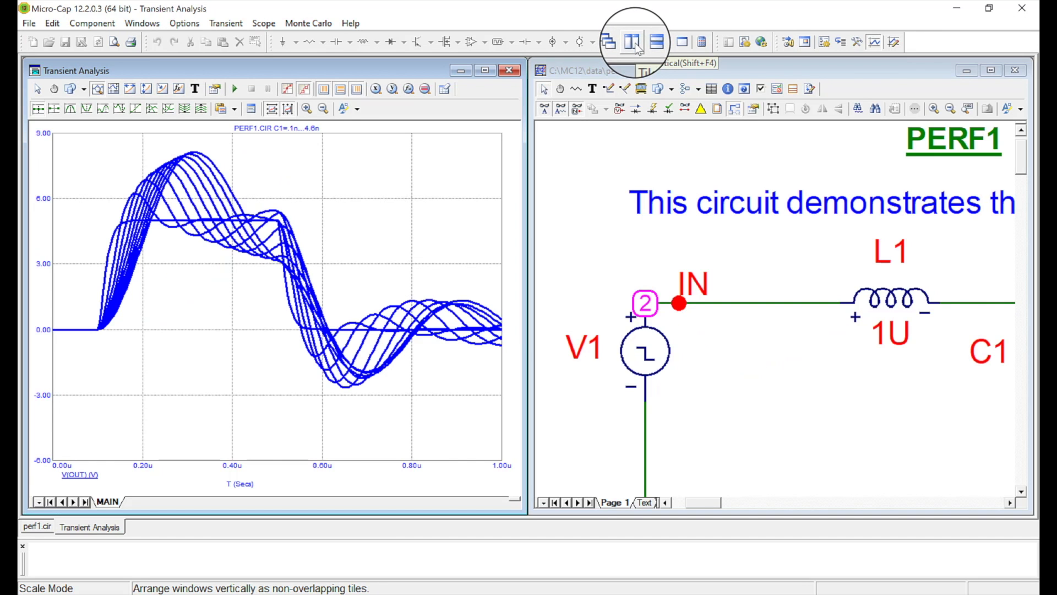
left_click(651, 44)
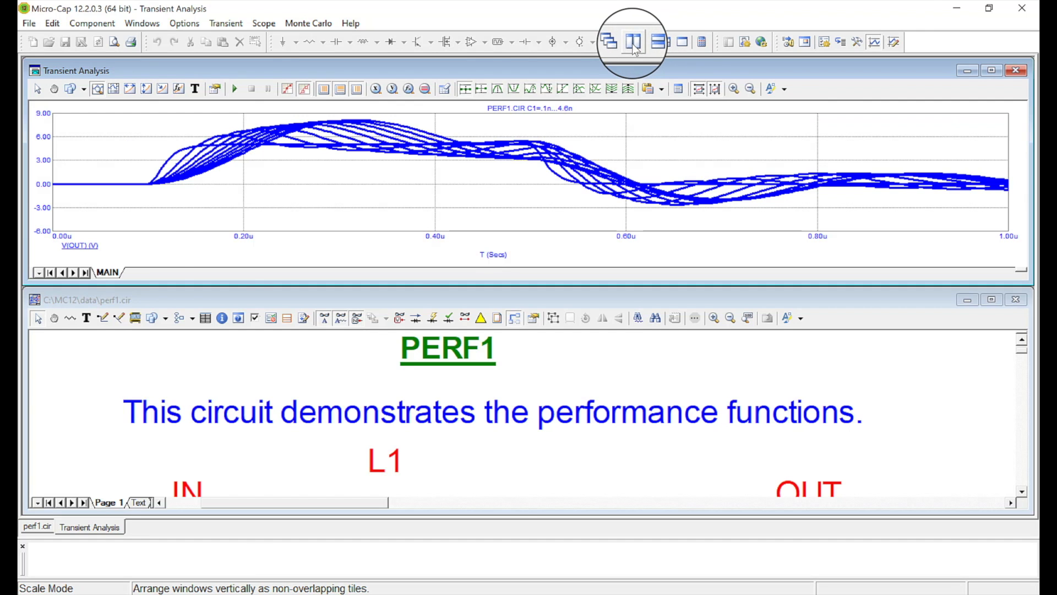
left_click(634, 44)
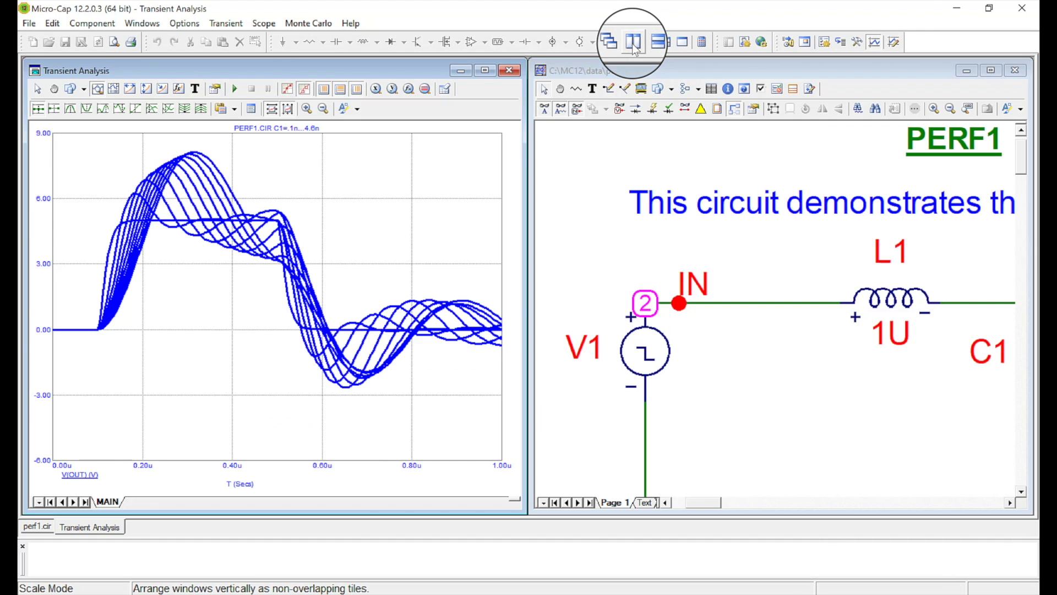
Close the transient analysis window and start a Probe Transient analysis.
left_click(509, 70)
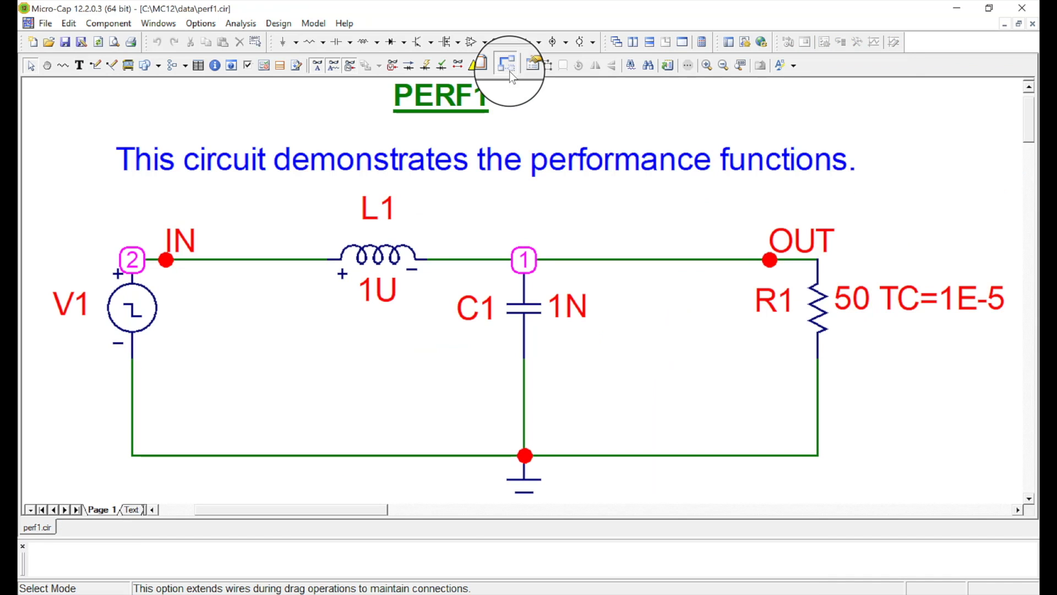
left_click(242, 23)
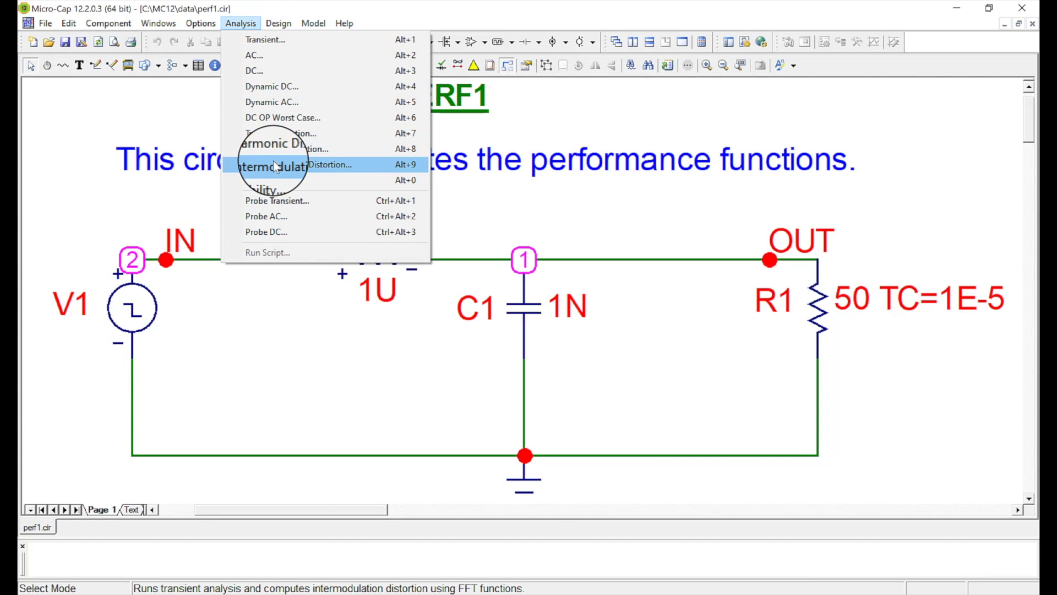
left_click(281, 204)
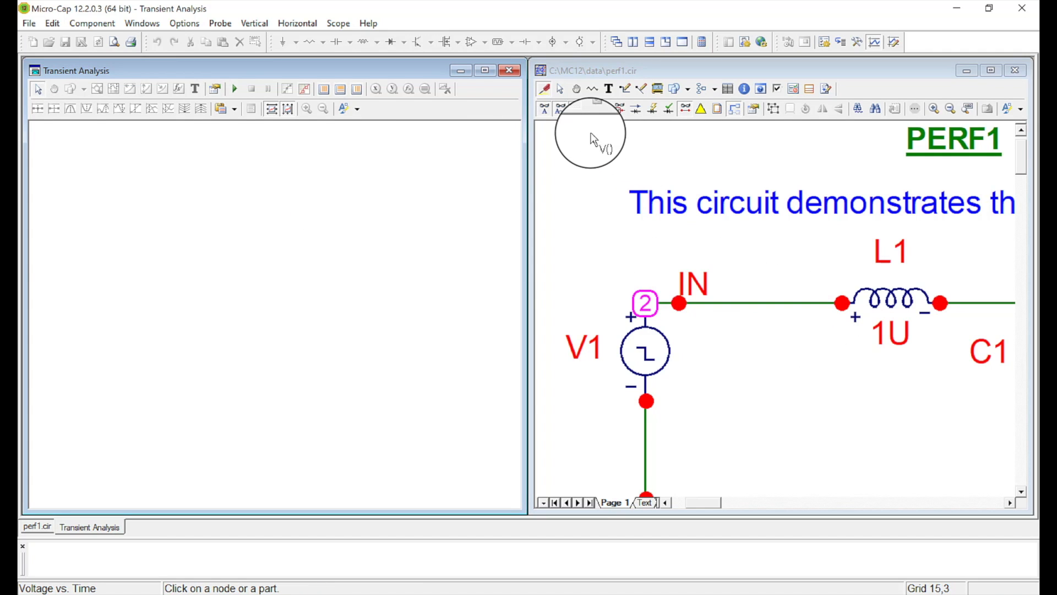
Fit the schematic to its window and probe the IN and OUT nodes to plot their voltages.
left_click(969, 110)
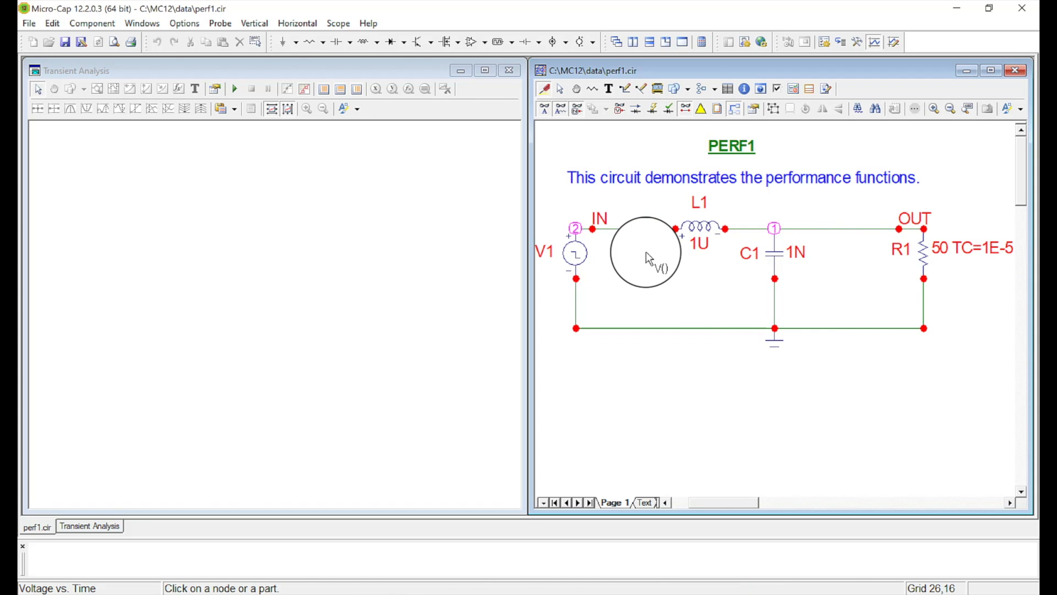
left_click(617, 236)
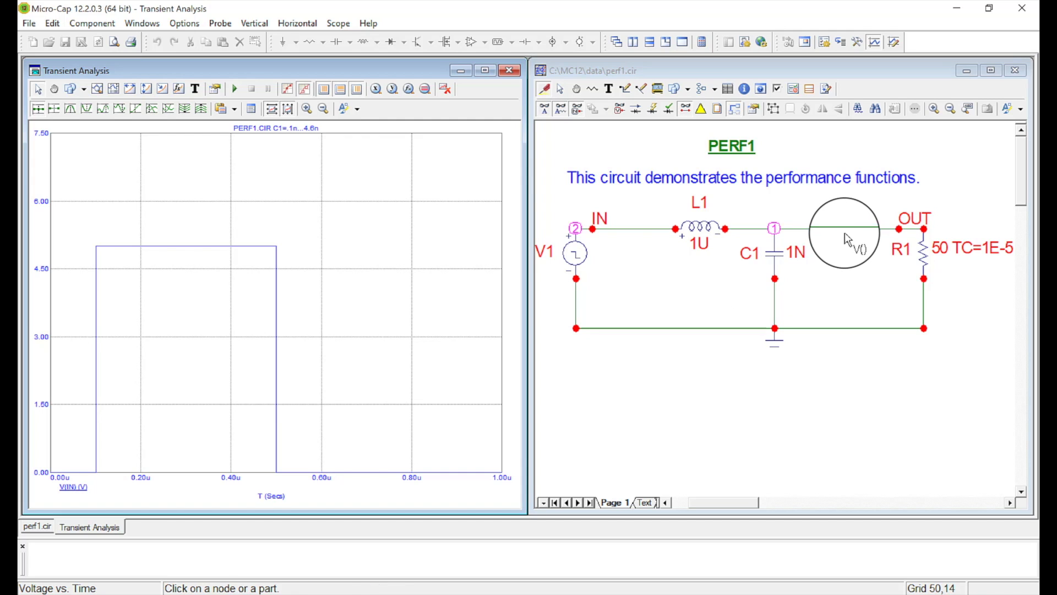
left_click(847, 231)
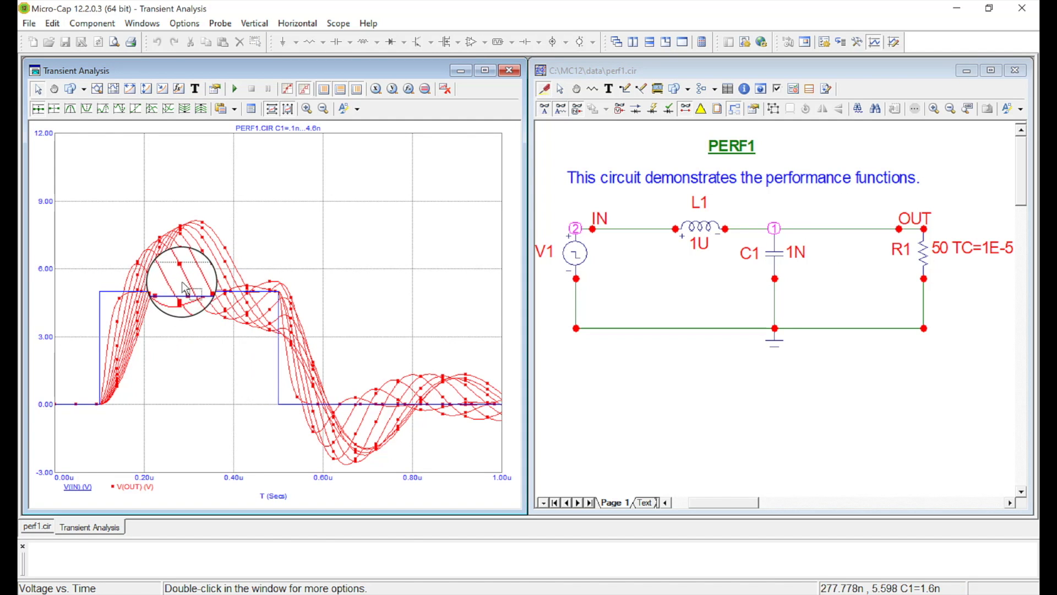
mouse_move(769, 256)
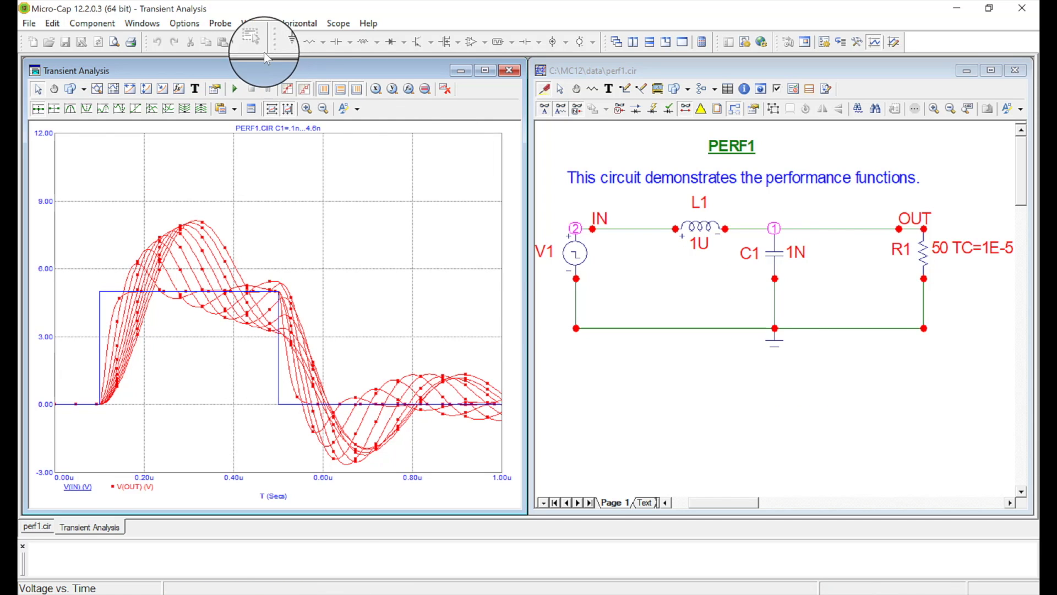
Inspect the C1 stepping range and step value in the probe analysis limits, then close the probe window.
left_click(216, 23)
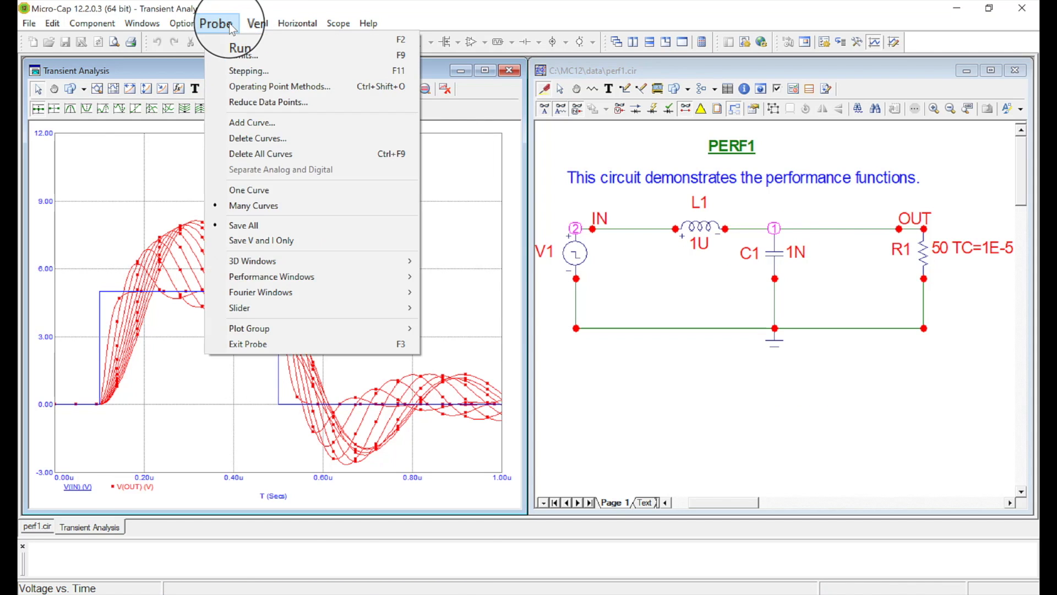
left_click(246, 54)
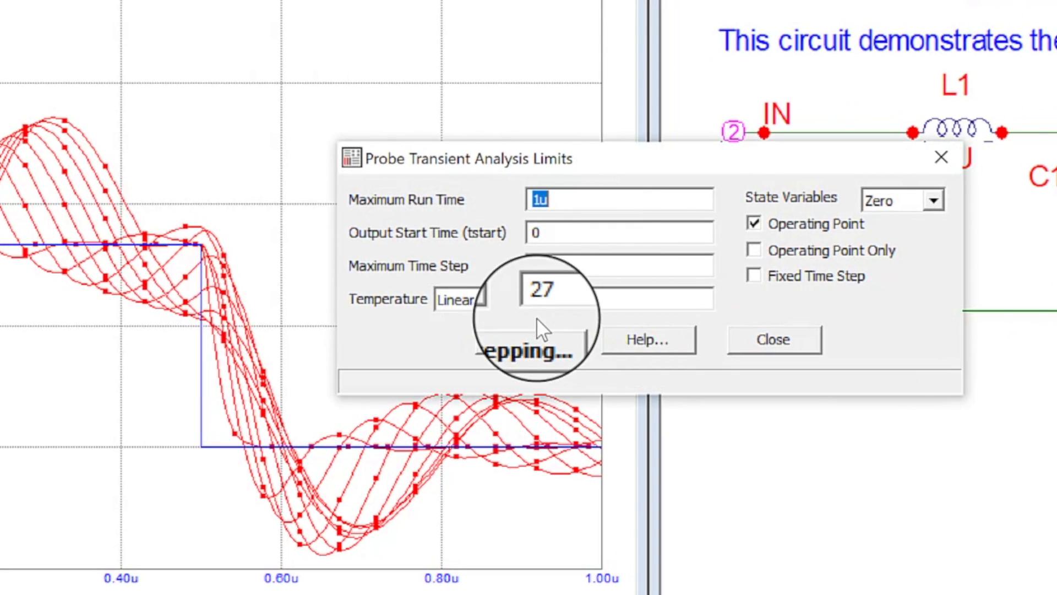
left_click(523, 341)
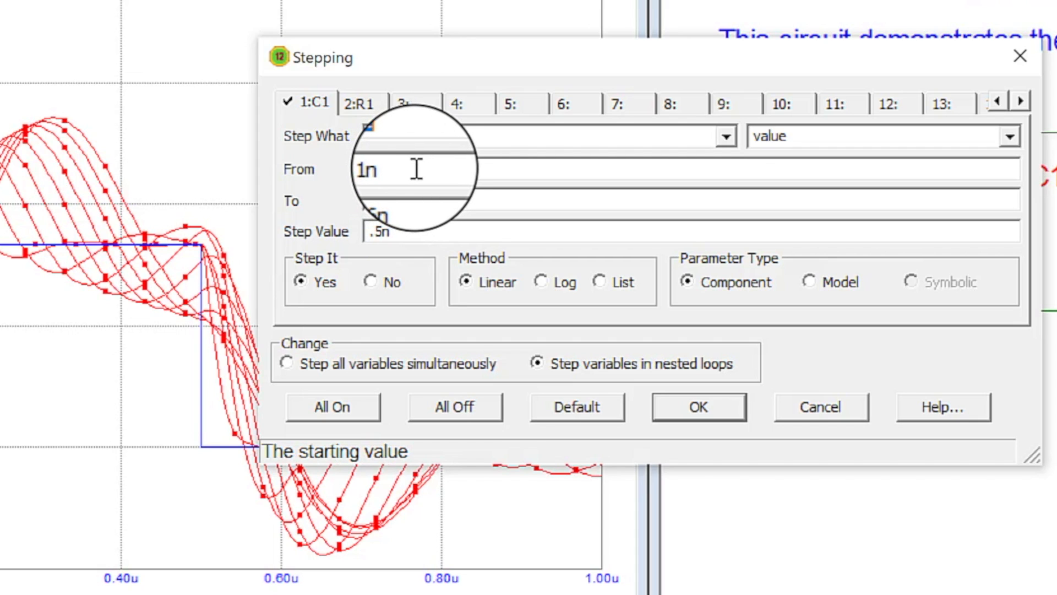
left_click(367, 169)
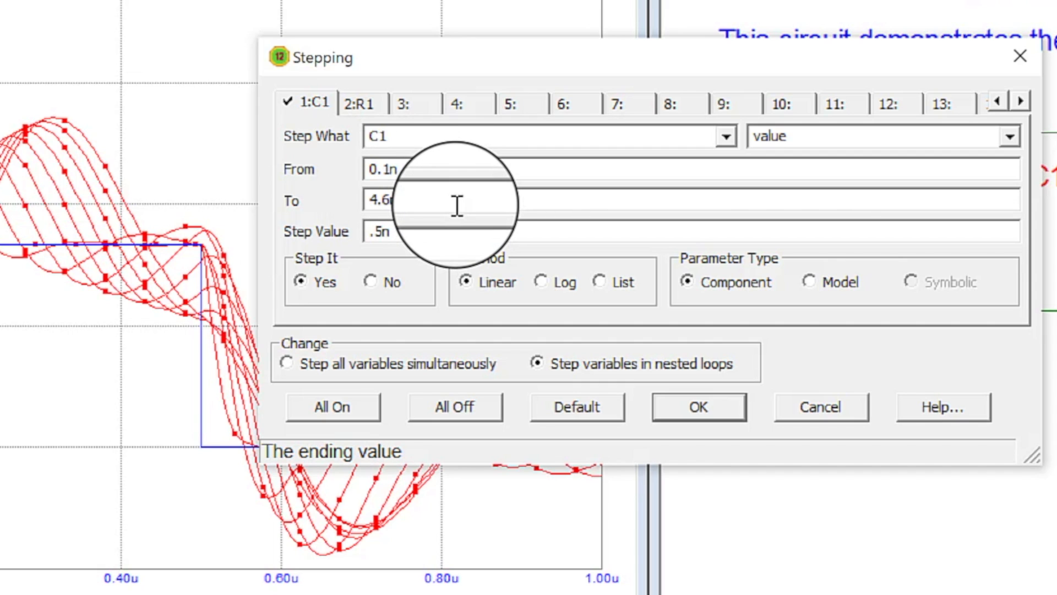
left_click(428, 211)
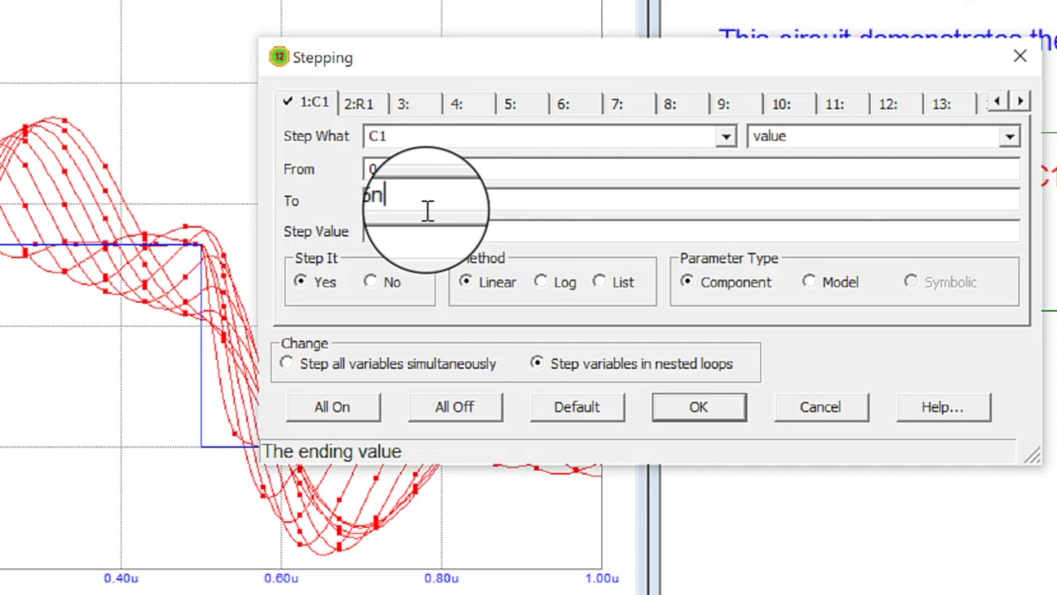
left_click(377, 229)
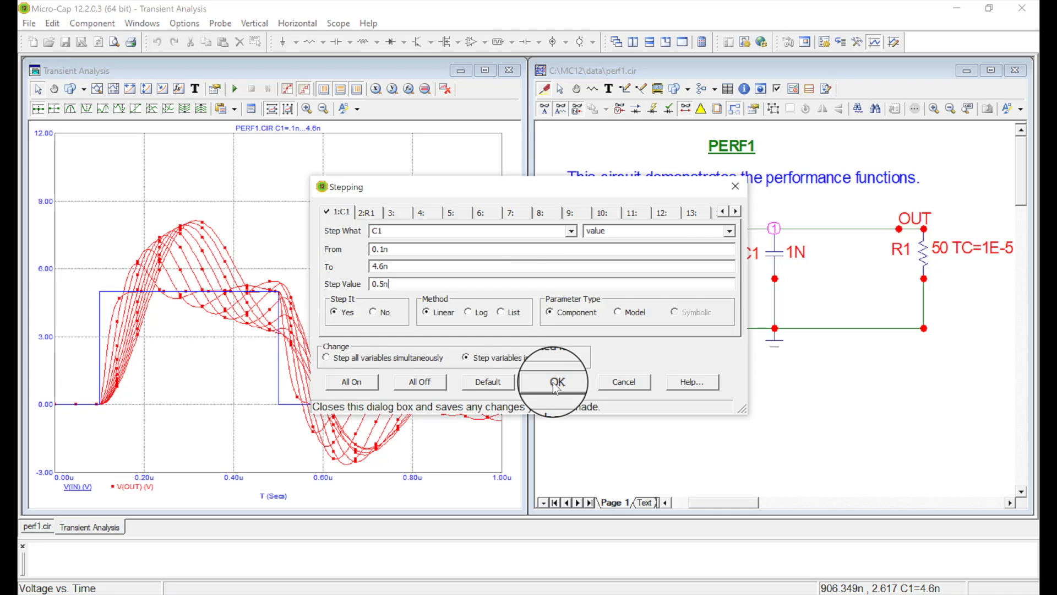
left_click(556, 382)
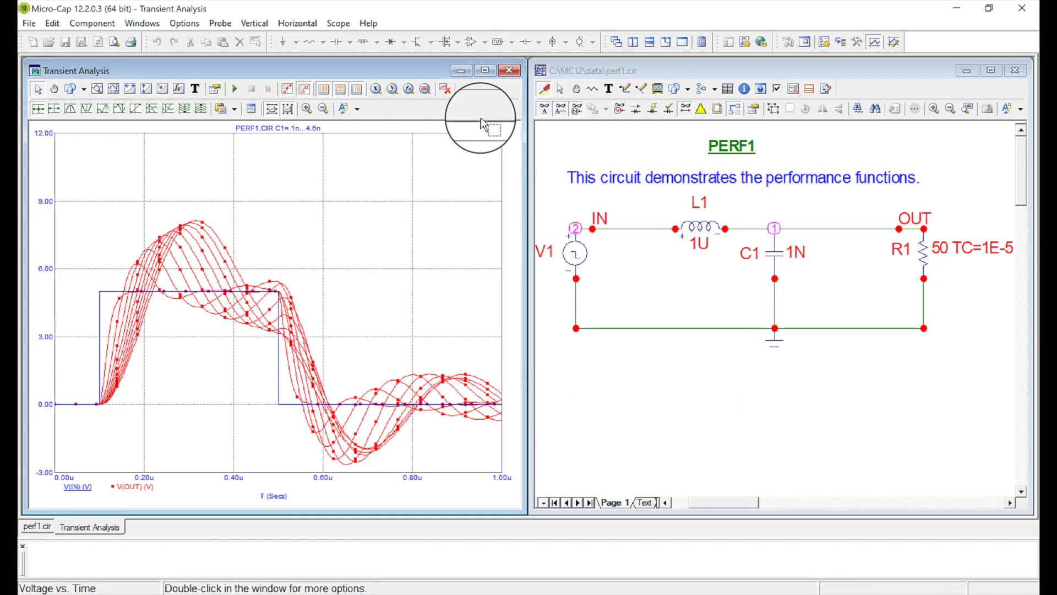
left_click(510, 71)
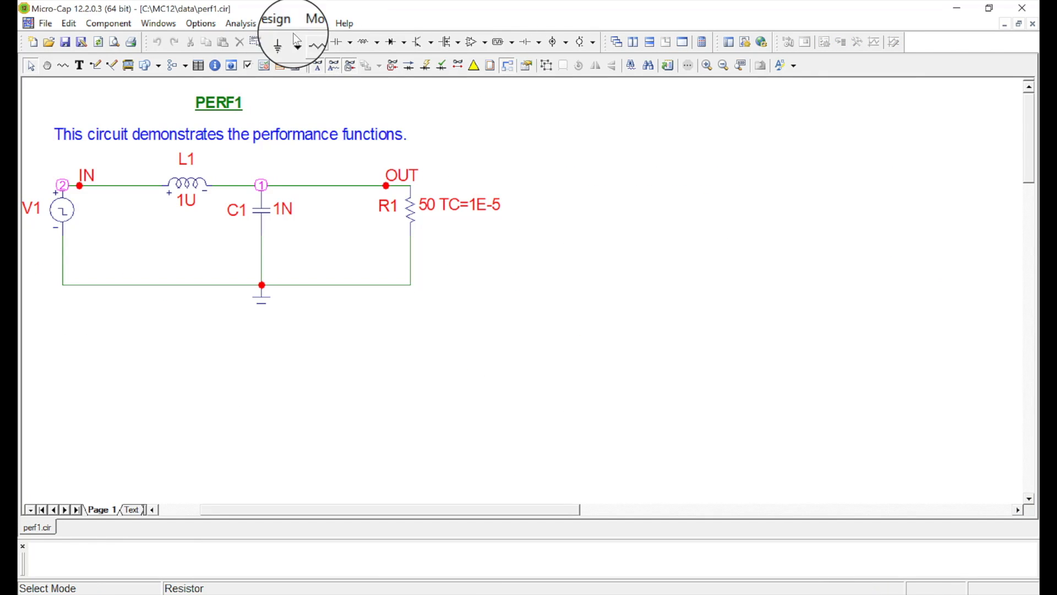
Open the Transient analysis stepping settings and turn on stepping for R1.
left_click(253, 24)
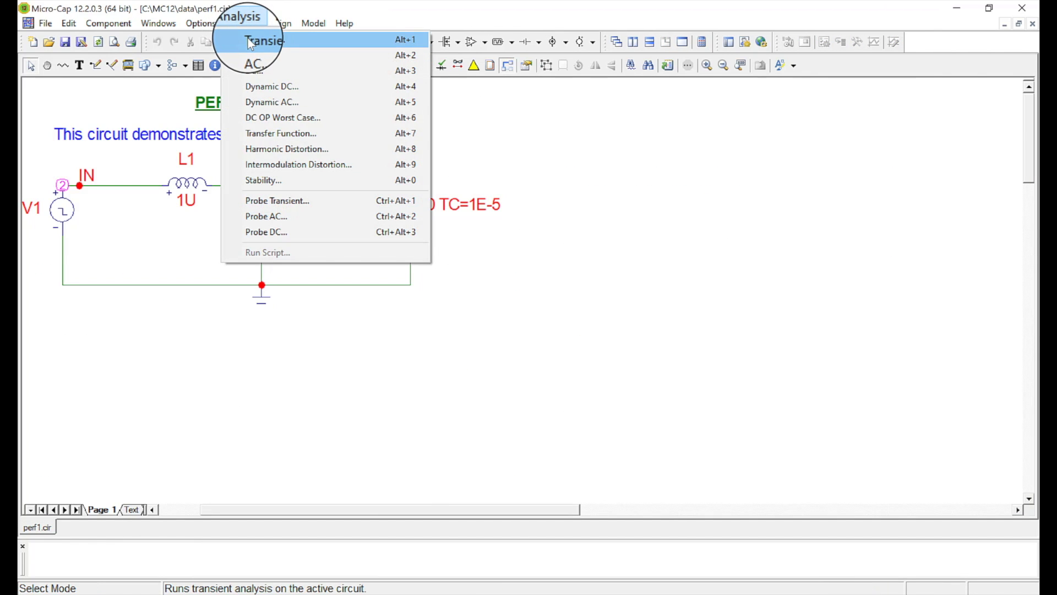
left_click(249, 38)
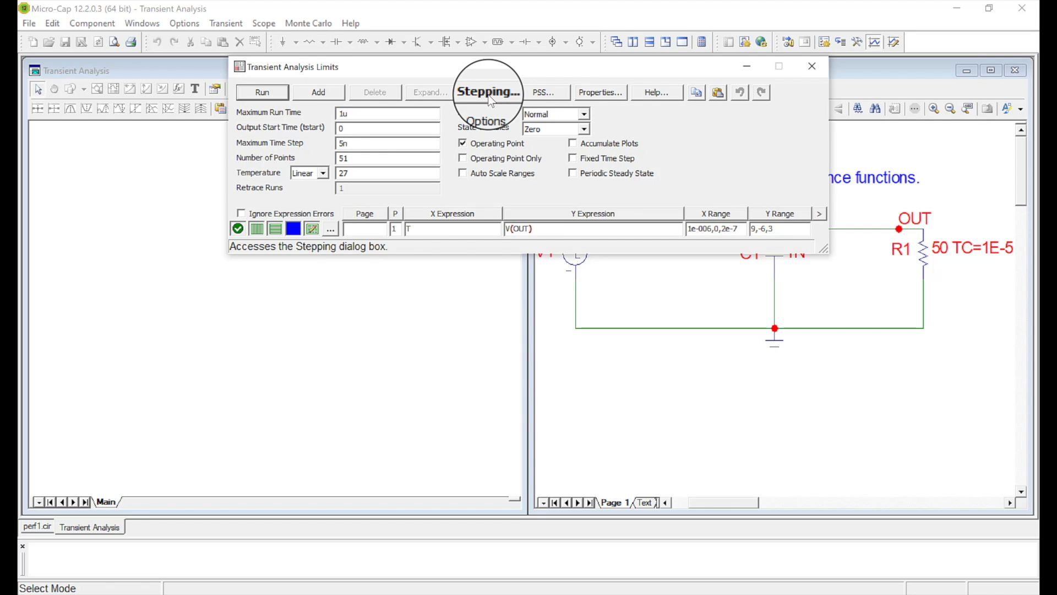
left_click(489, 94)
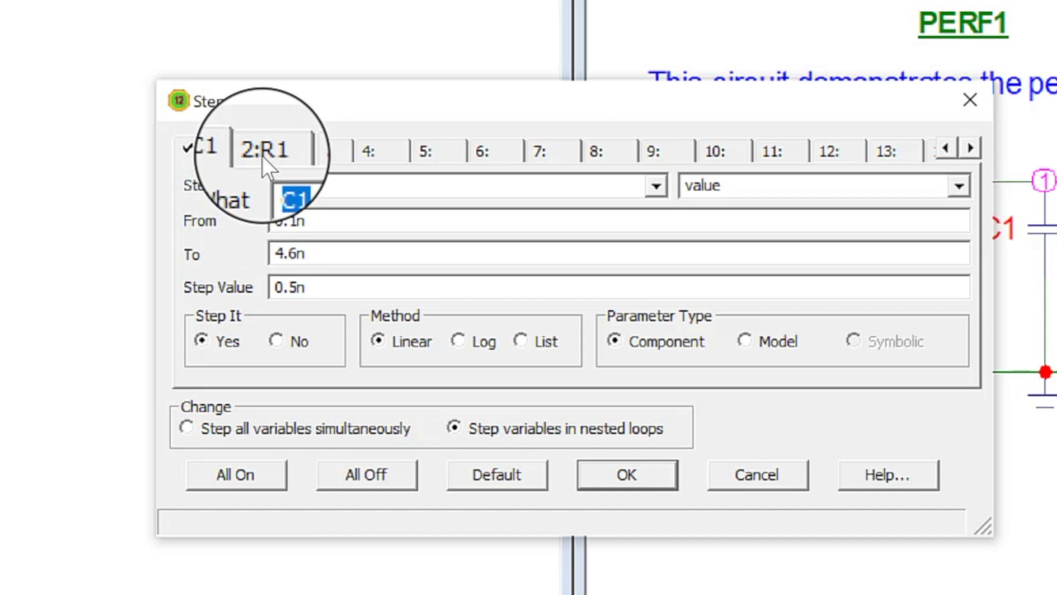
left_click(262, 157)
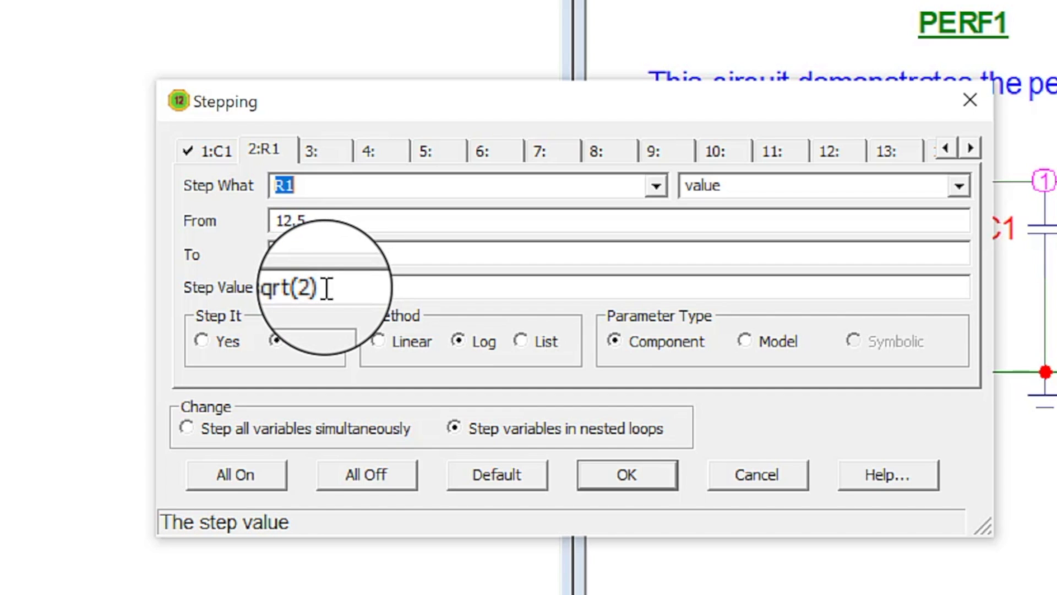
left_click(201, 341)
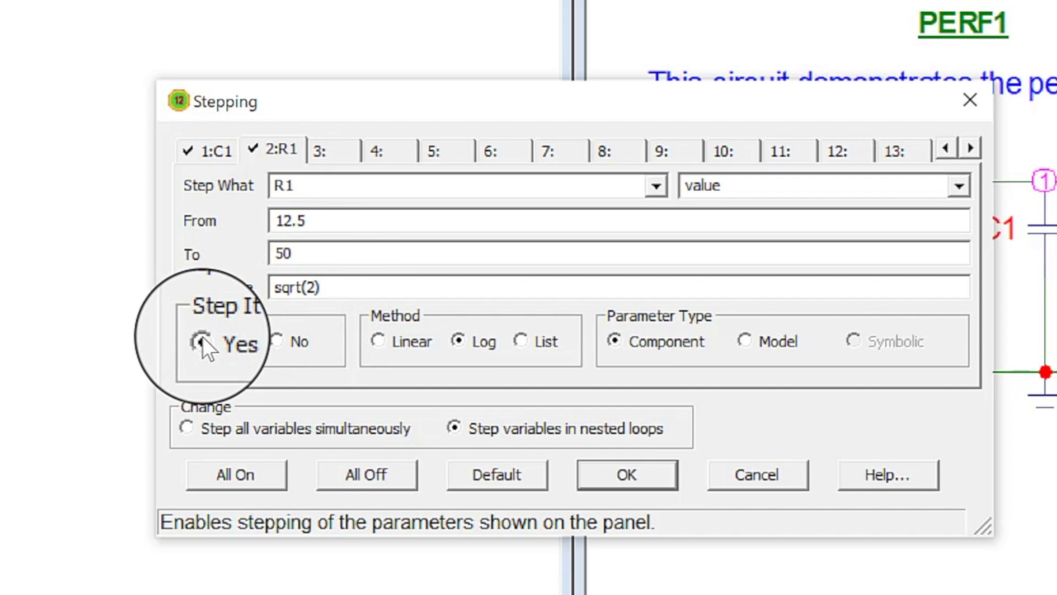
left_click(277, 338)
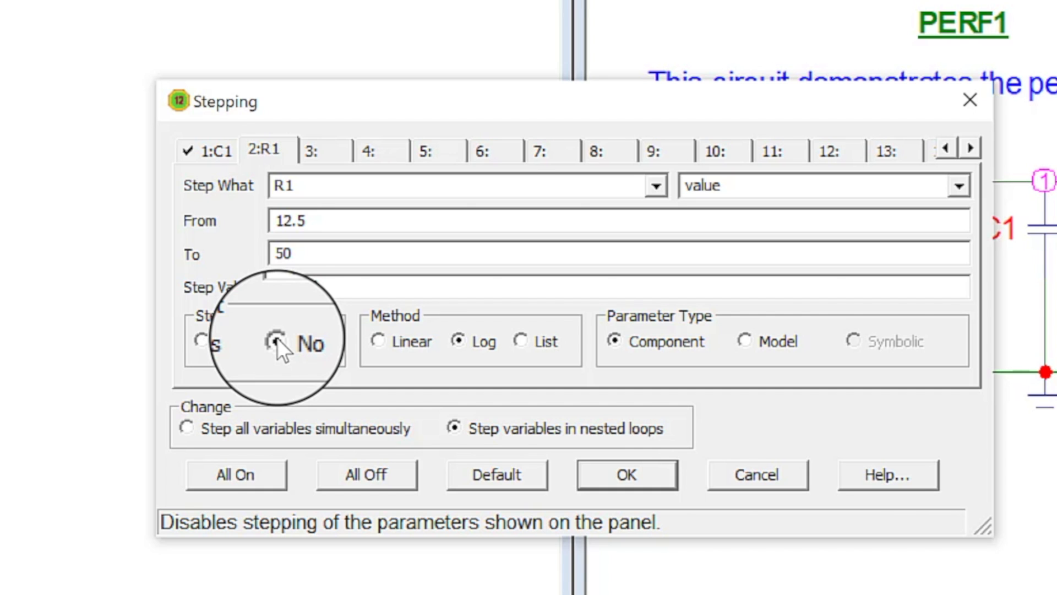
left_click(203, 341)
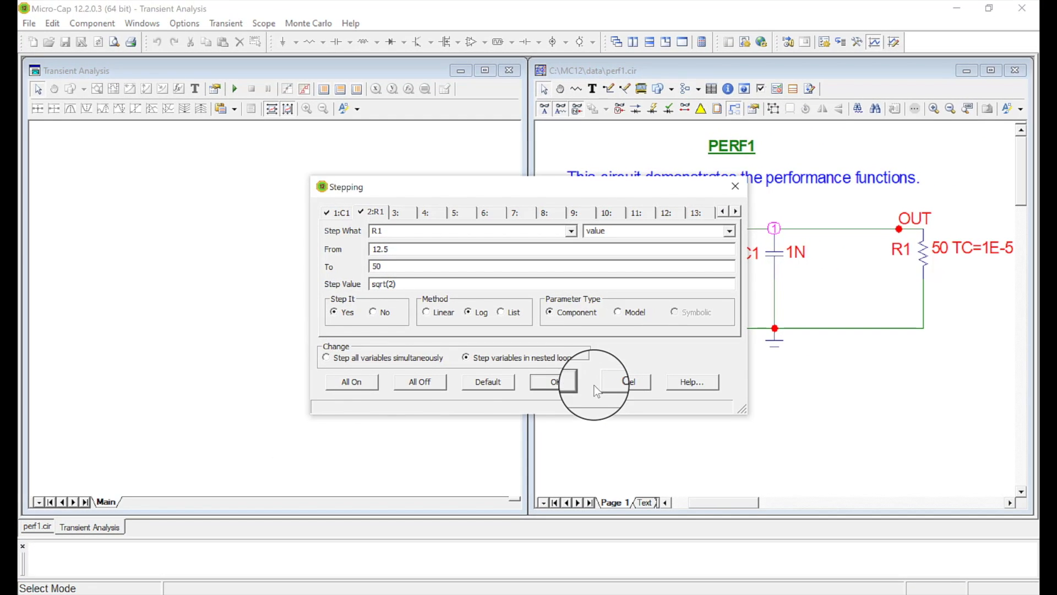
left_click(573, 388)
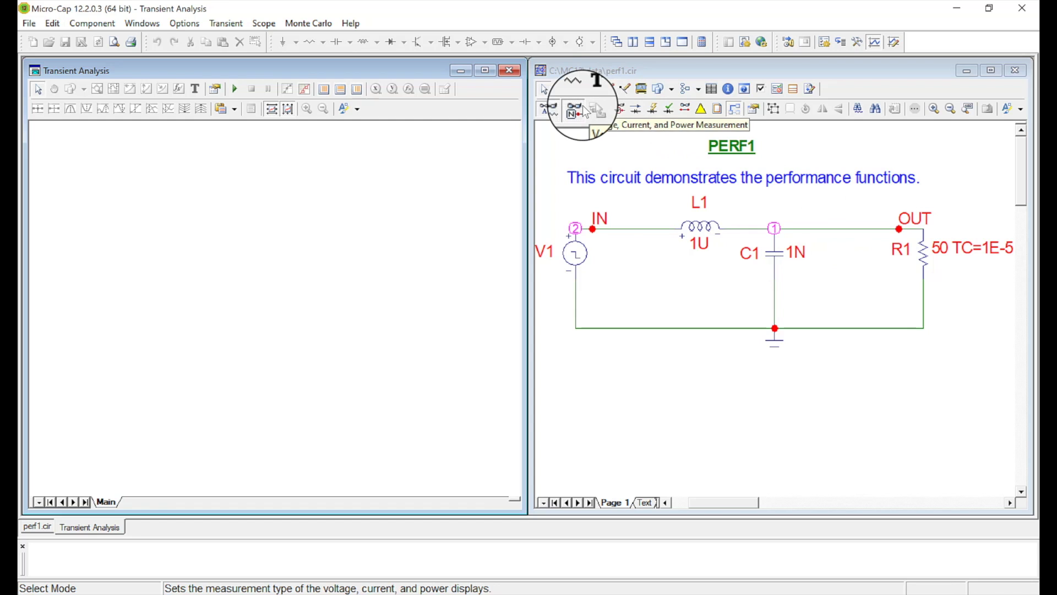
Run the transient analysis, then disable stepping for R1 and rerun it with only C1 stepped.
left_click(235, 89)
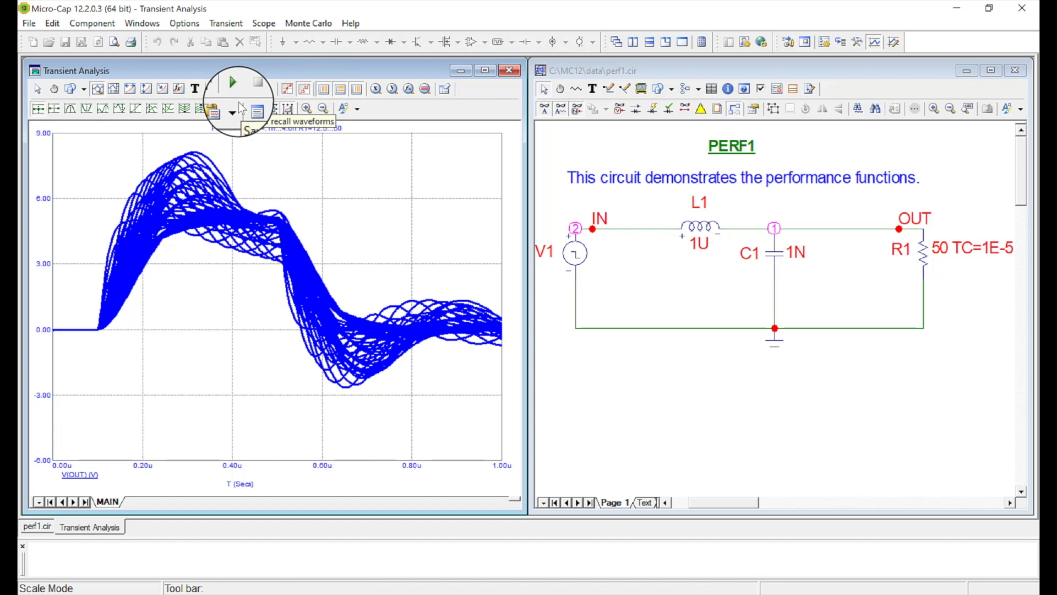
left_click(220, 23)
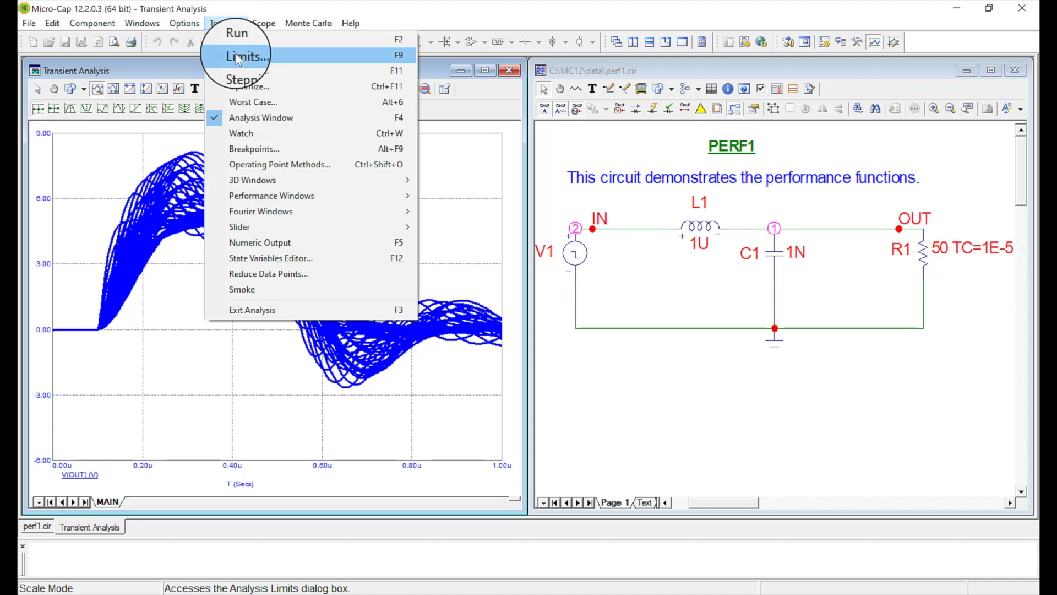
left_click(235, 68)
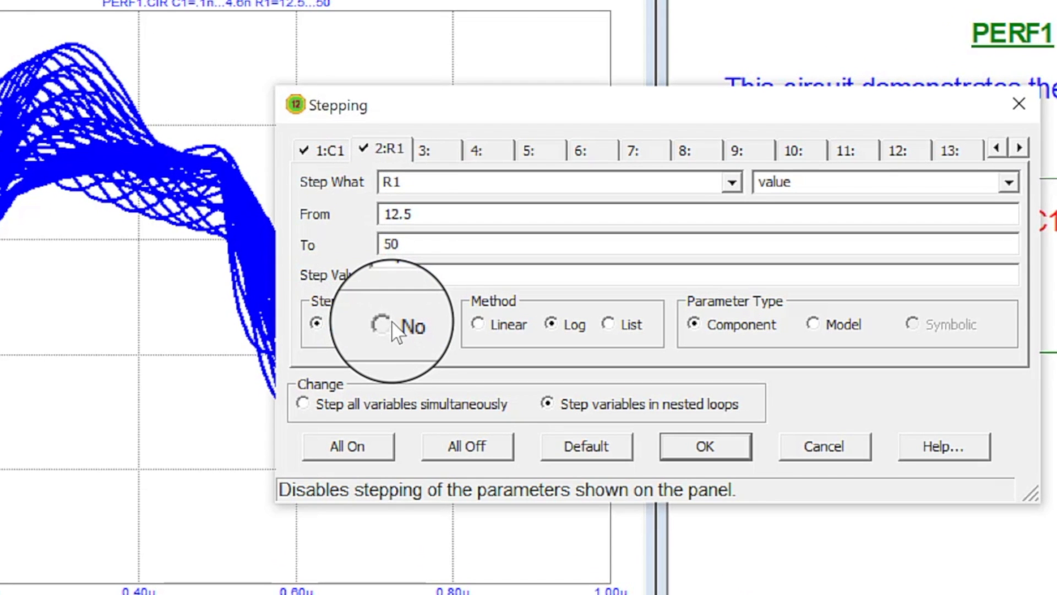
left_click(381, 325)
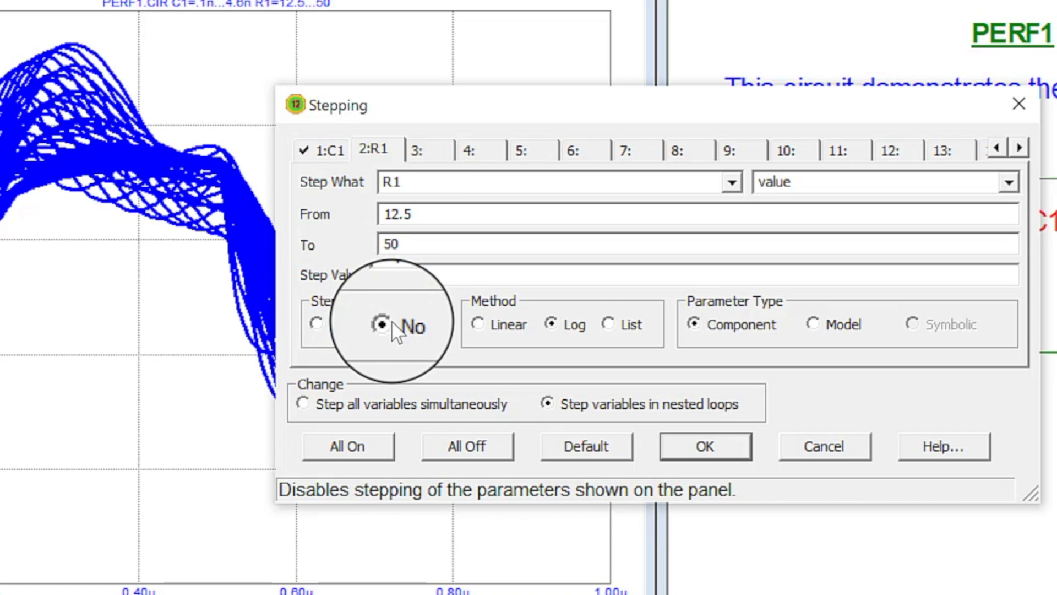
left_click(330, 152)
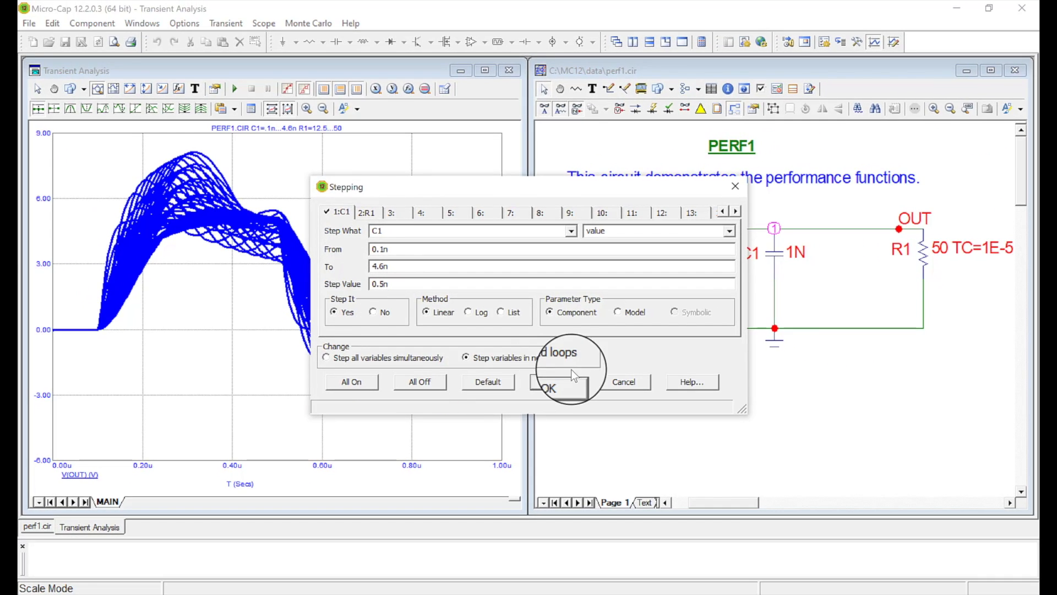
left_click(563, 379)
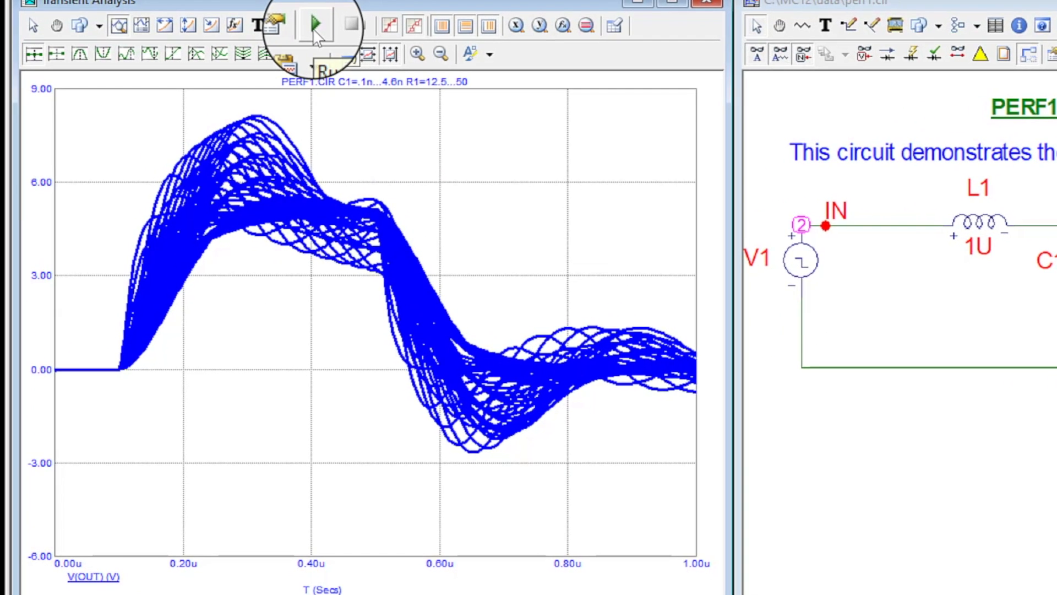
left_click(315, 28)
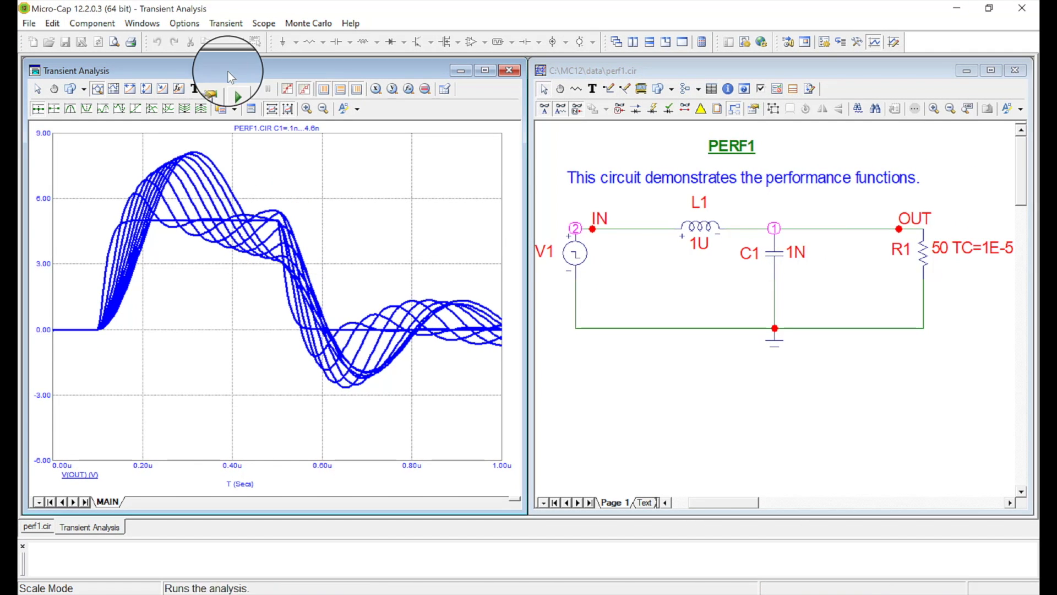
Add a performance window plotting Peak_Y(V(OUT),1,1) versus C1.value, reviewing its property tabs before confirming.
left_click(223, 26)
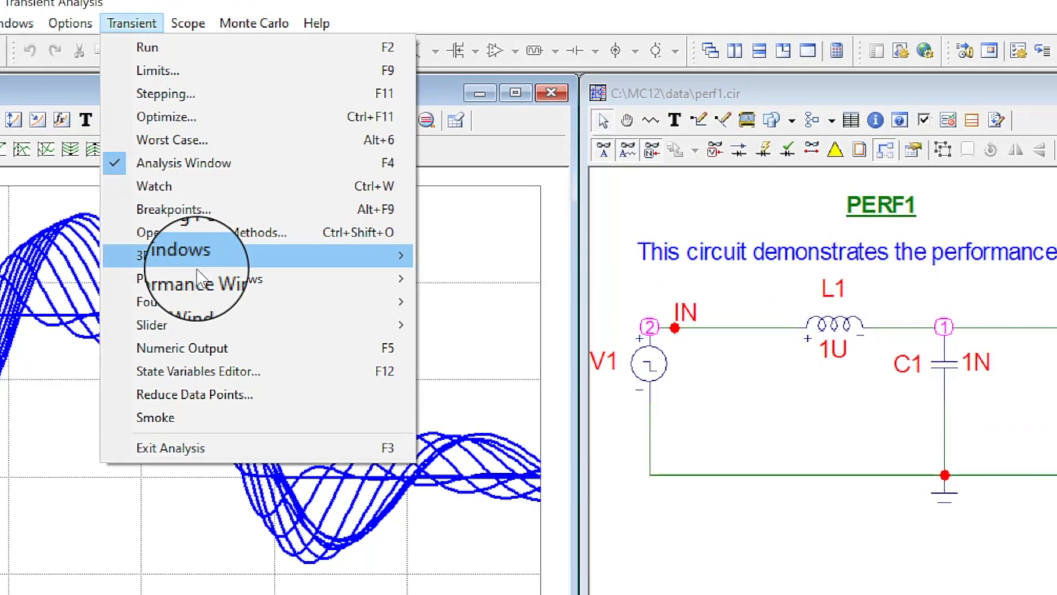
mouse_move(198, 279)
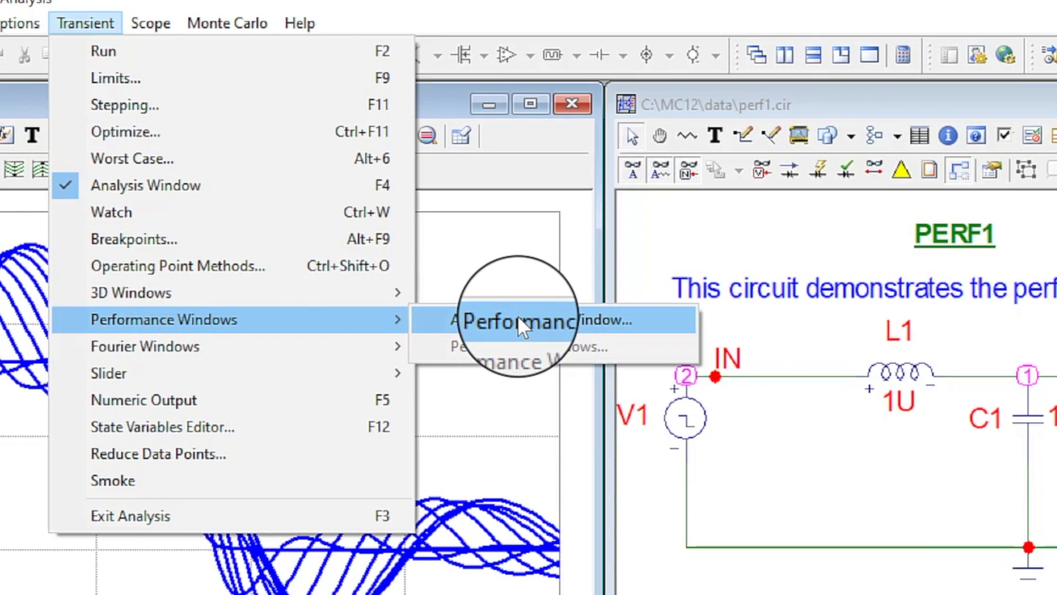
left_click(520, 325)
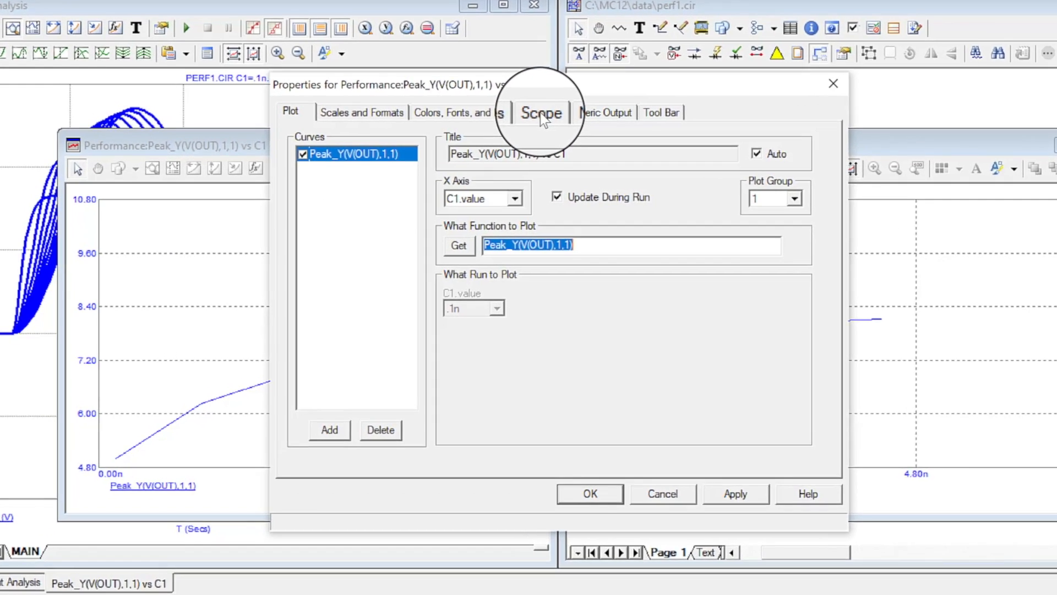
left_click(514, 156)
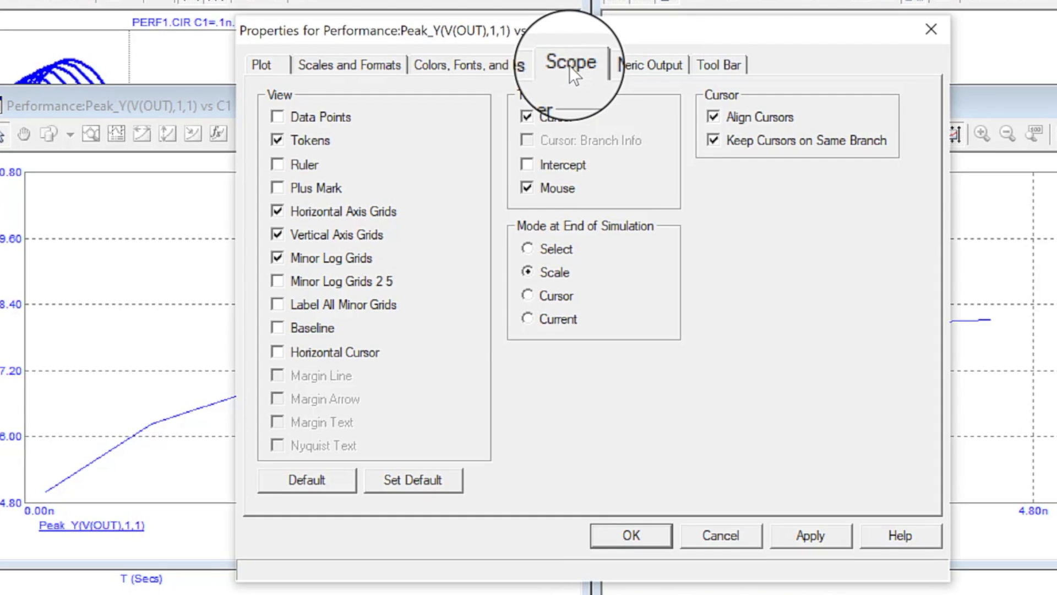
left_click(637, 66)
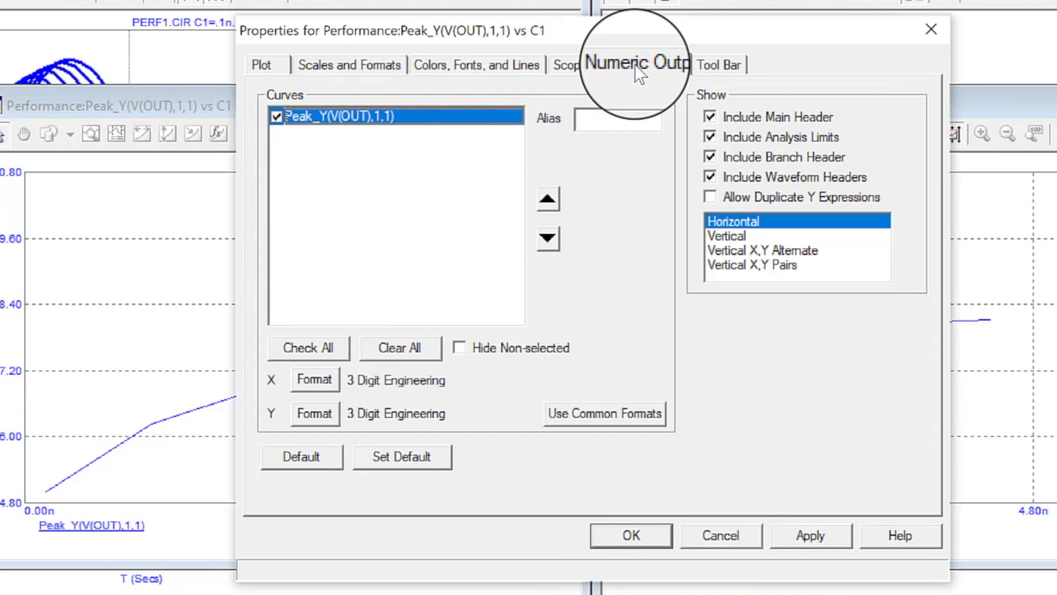
left_click(716, 63)
left_click(336, 71)
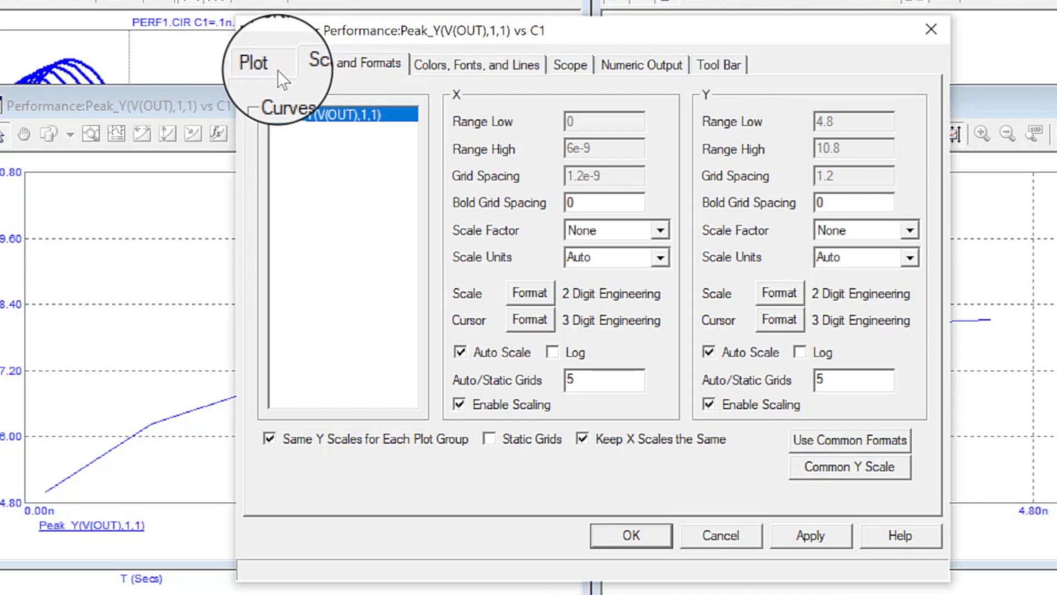
left_click(260, 65)
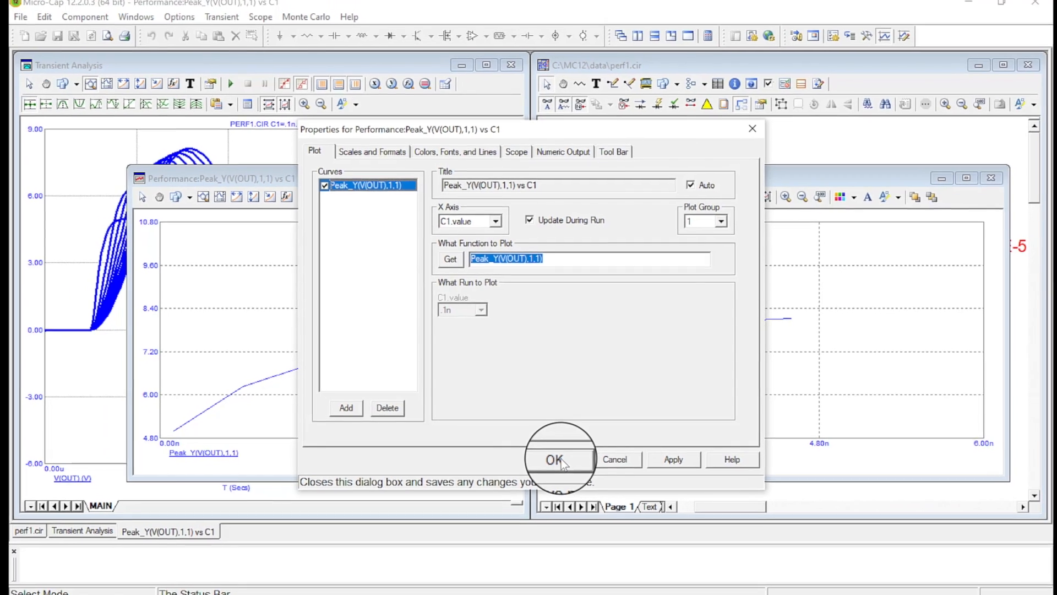
left_click(556, 460)
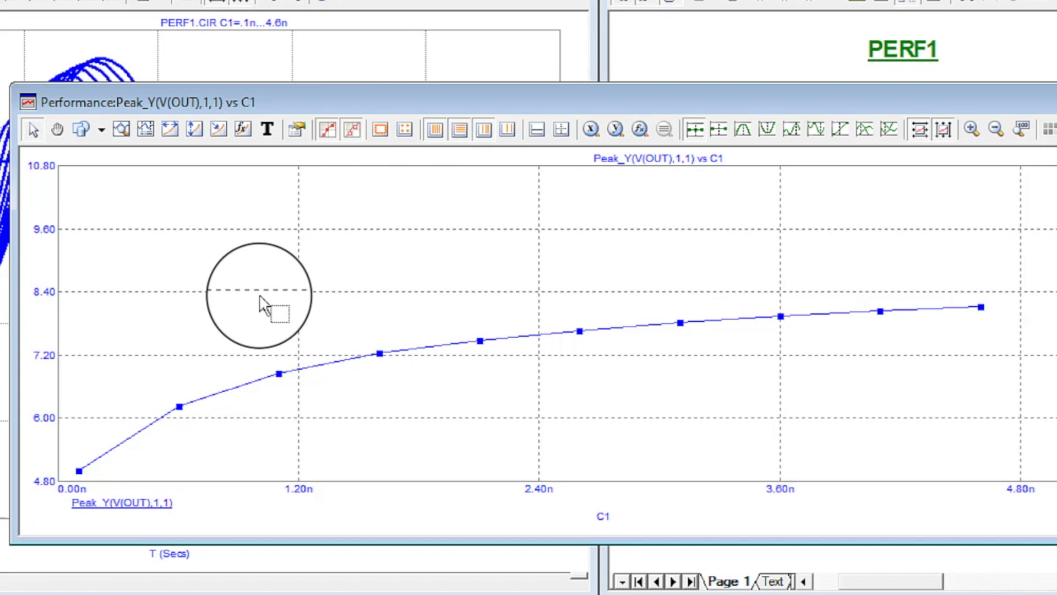
Step the cursor through the simulation data points of the peak-versus-C1 performance curve.
mouse_move(279, 373)
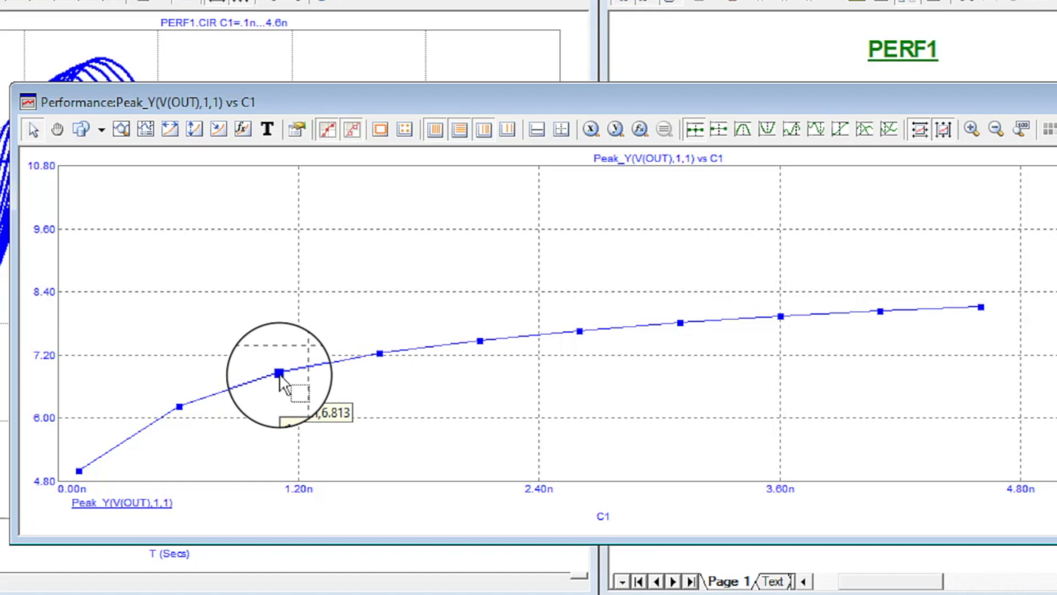
mouse_move(373, 356)
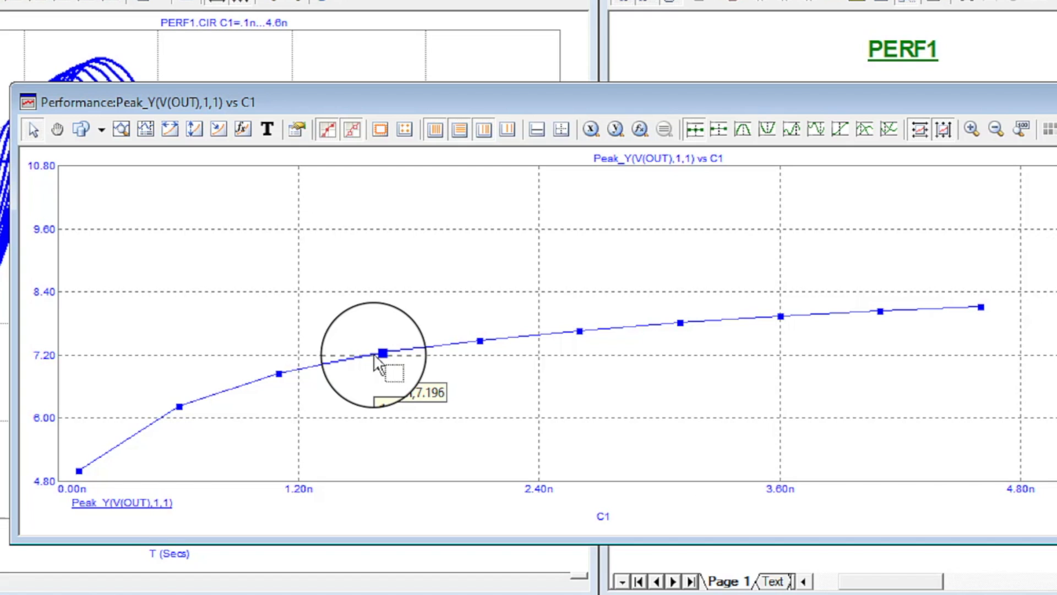
left_click_drag(374, 355, 478, 343)
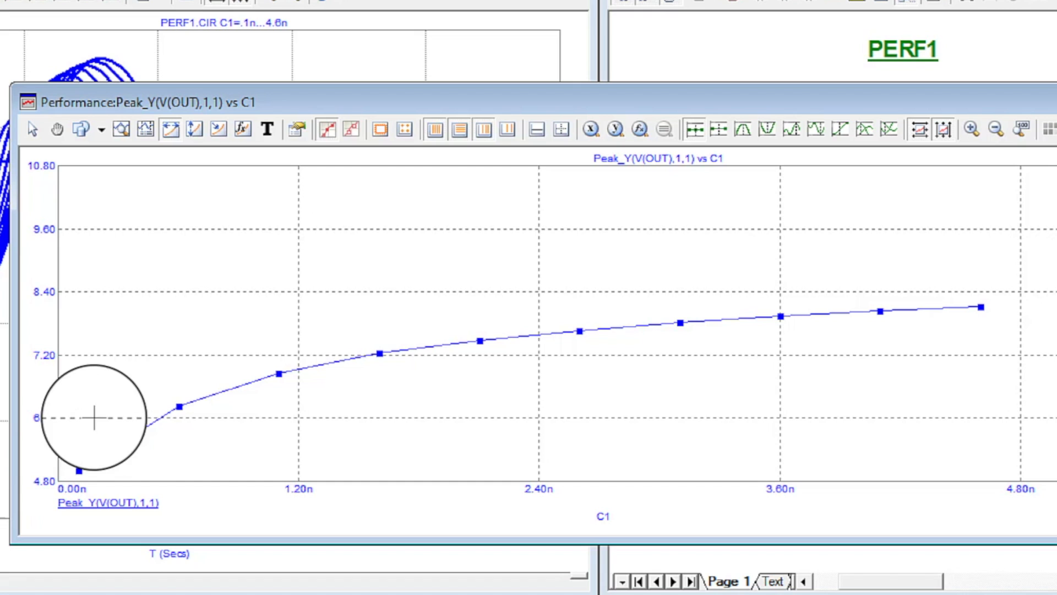
mouse_move(372, 340)
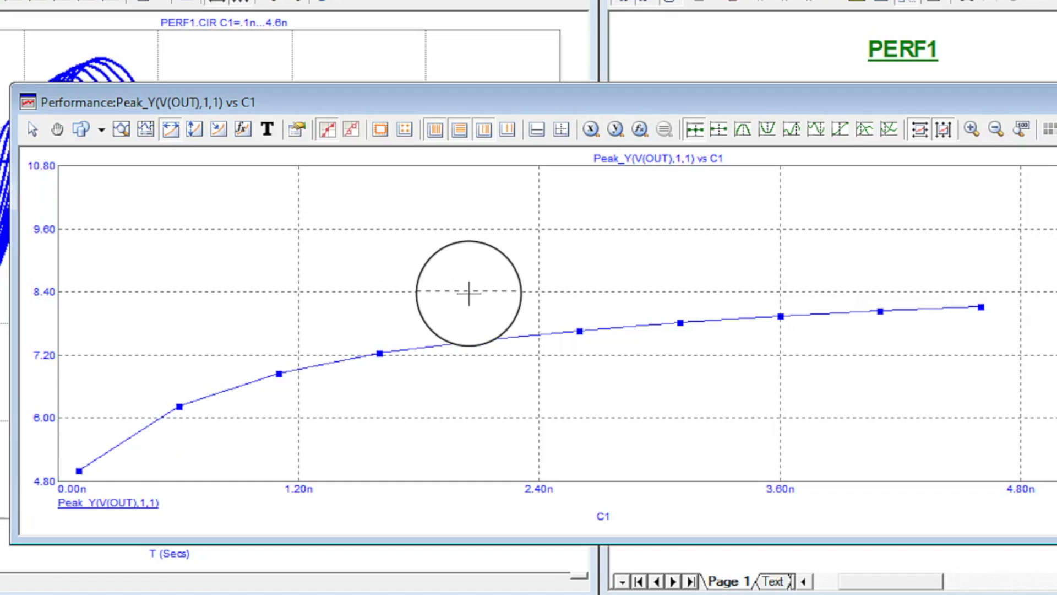
left_click(695, 132)
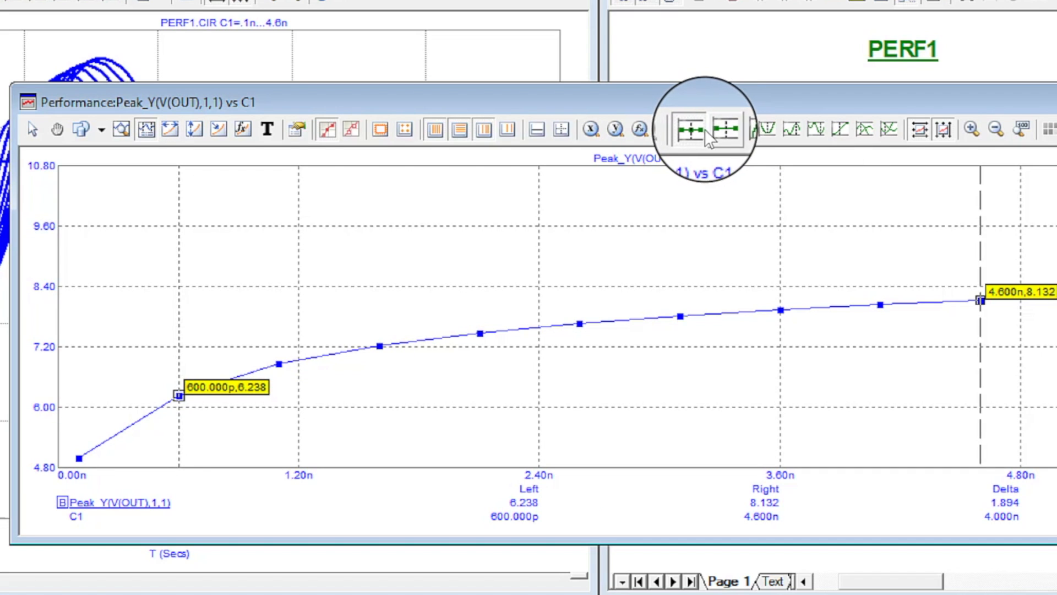
left_click(696, 132)
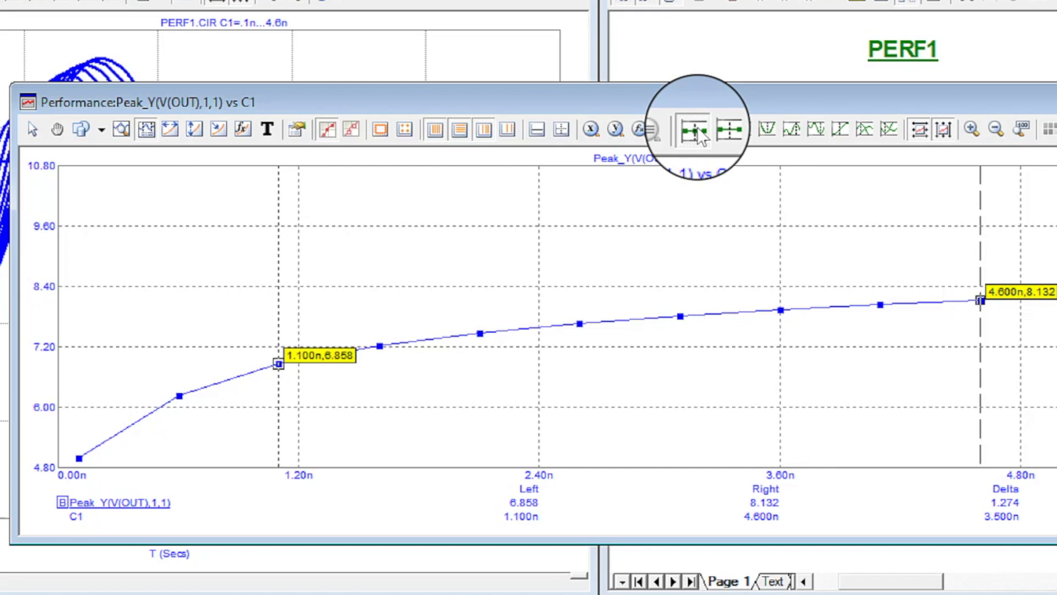
left_click(696, 132)
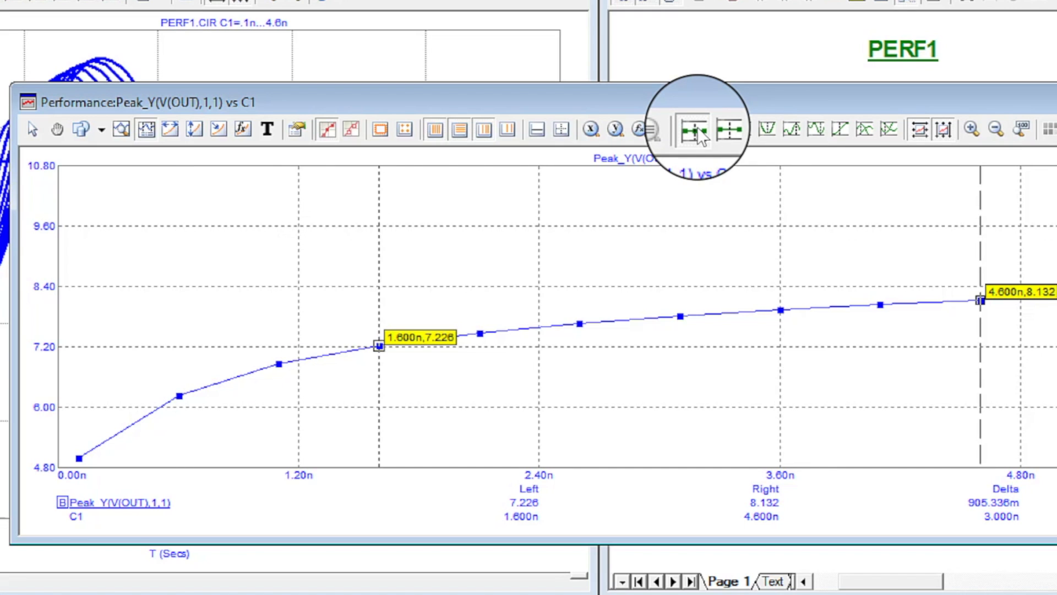
left_click(696, 132)
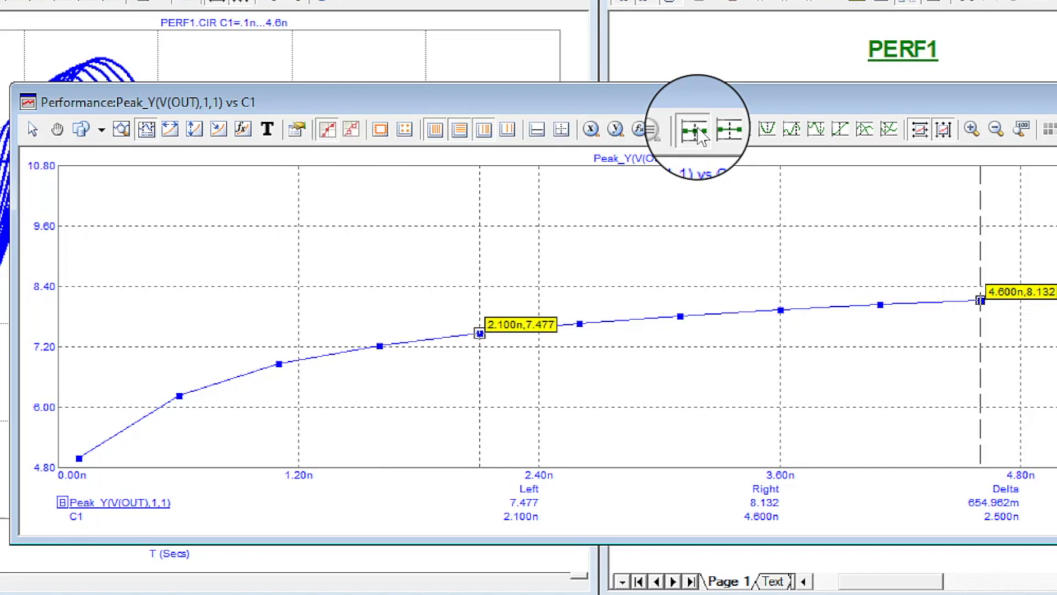
left_click(696, 132)
left_click(696, 132)
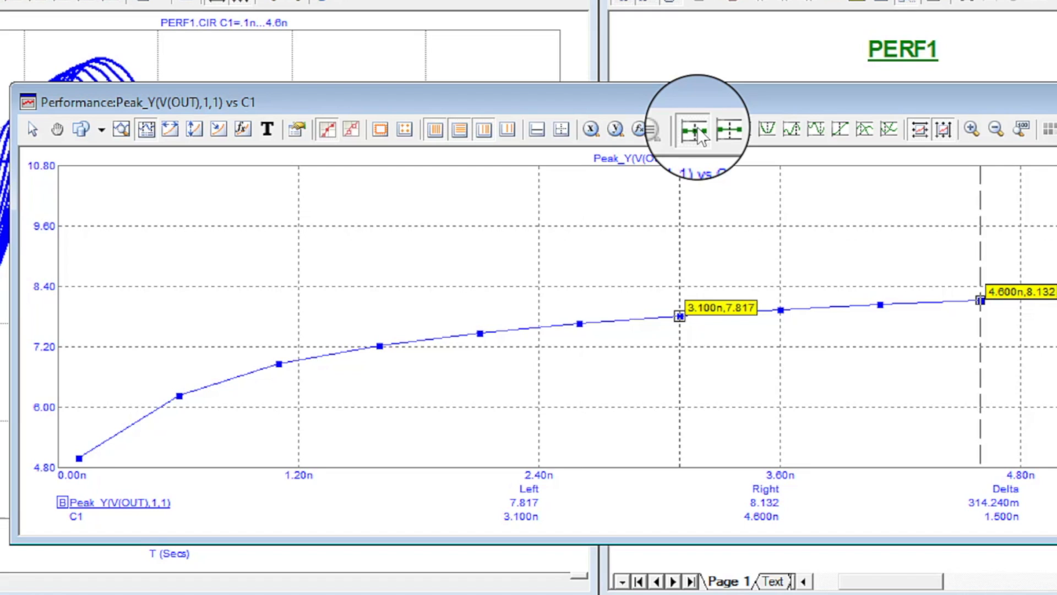
left_click(696, 132)
left_click(696, 132)
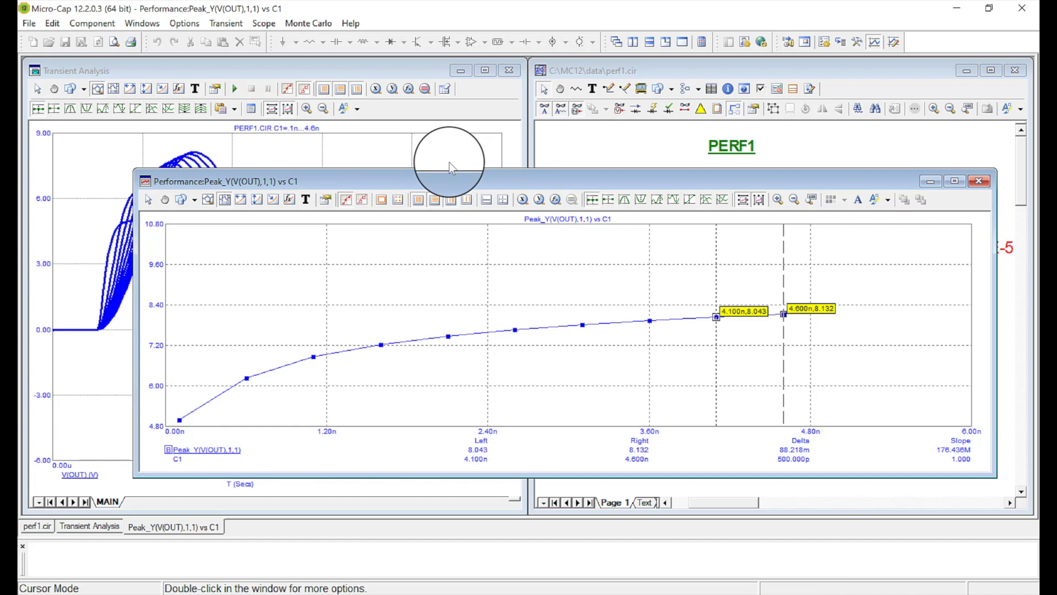
Reposition and close the performance window, then exit the transient analysis.
left_click_drag(430, 186, 630, 141)
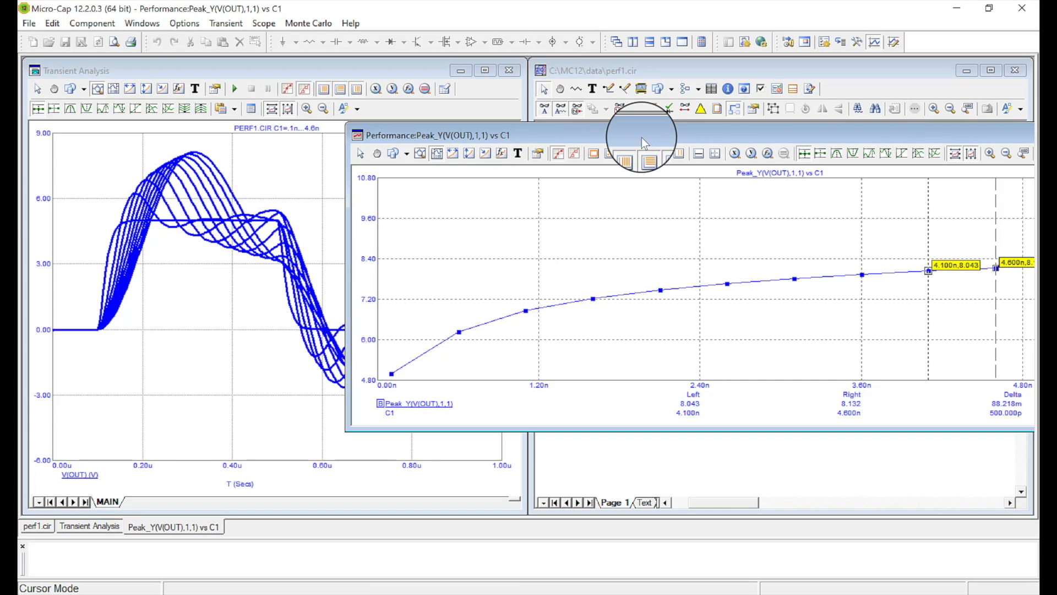
left_click_drag(644, 138, 400, 146)
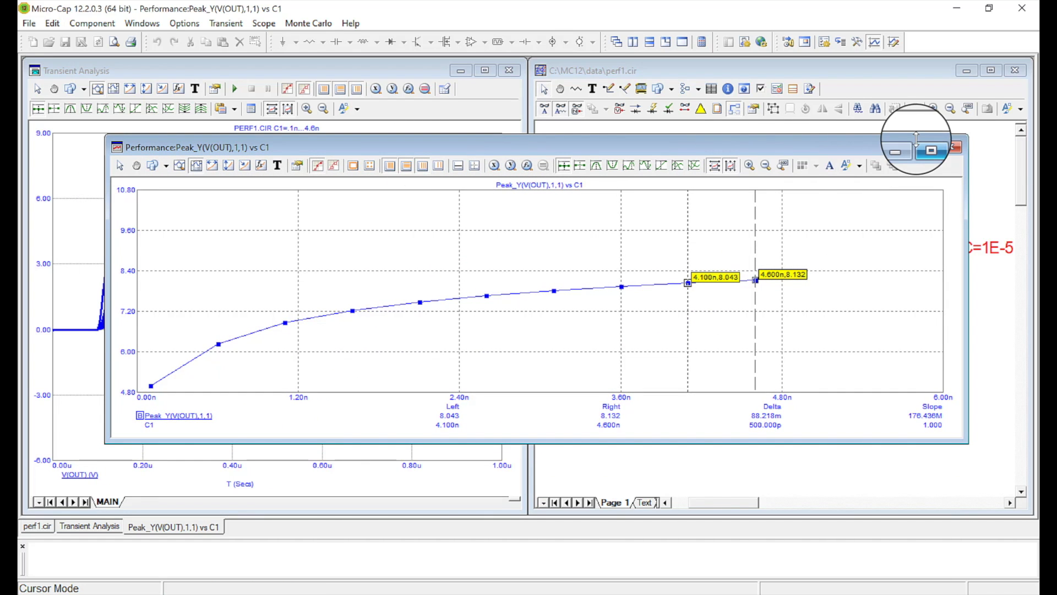
left_click(951, 148)
mouse_move(779, 267)
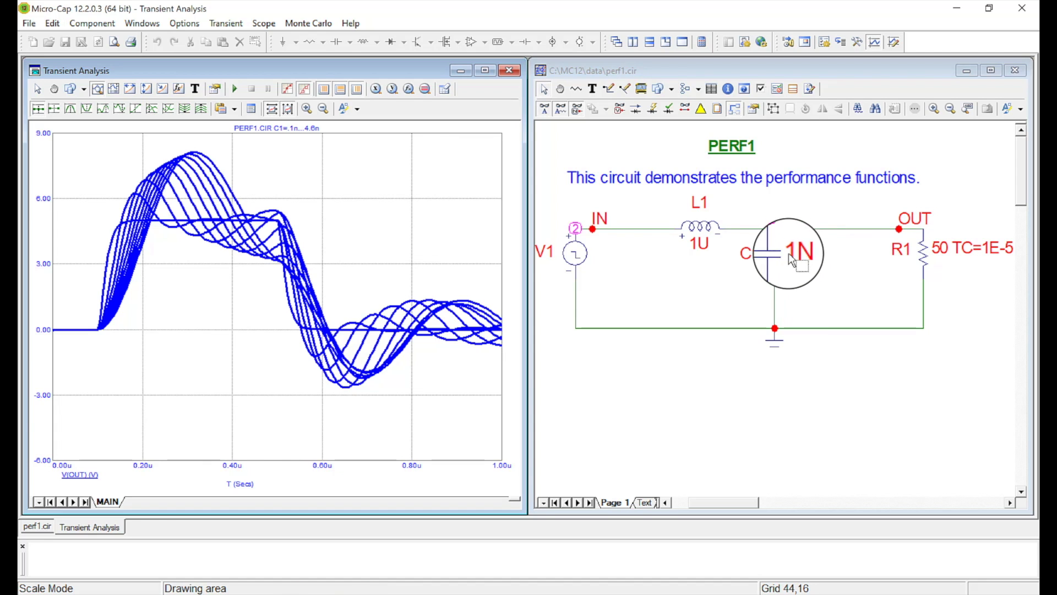
mouse_move(930, 265)
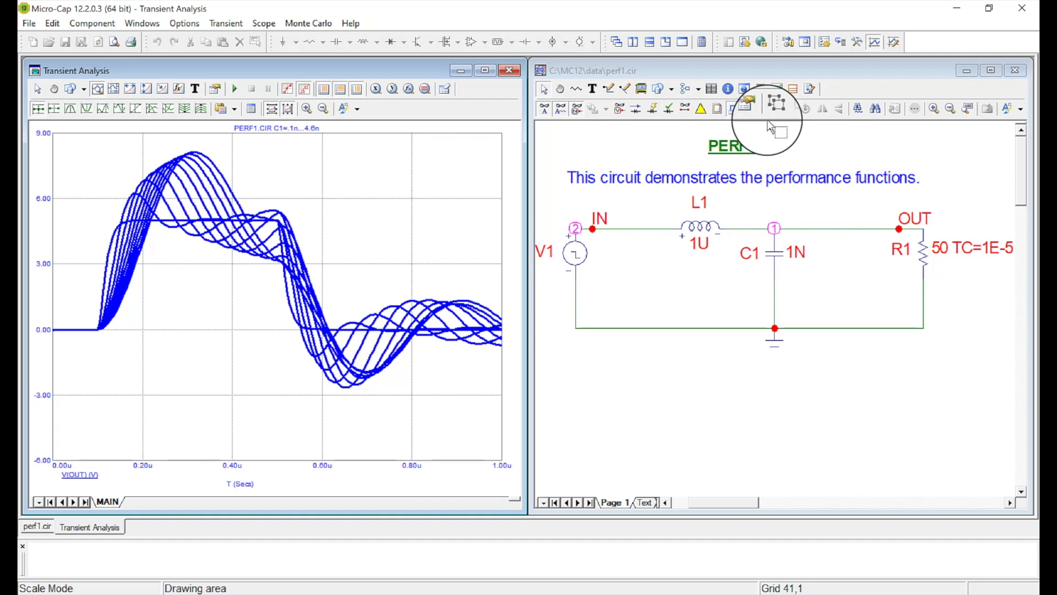
key("F3")
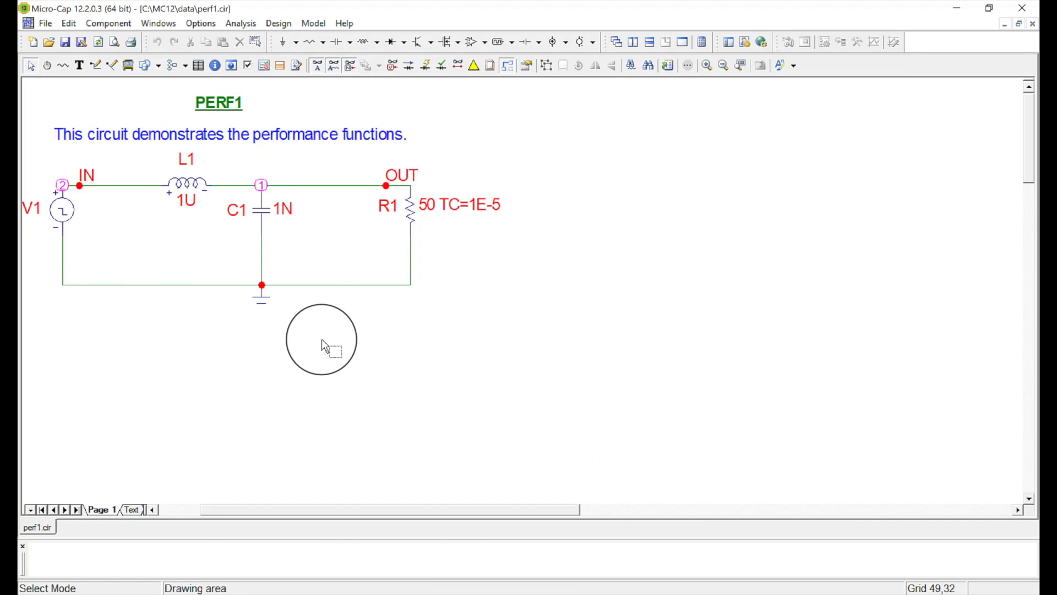
Start a Probe Transient analysis and probe the OUT node to plot its voltage.
left_click(231, 25)
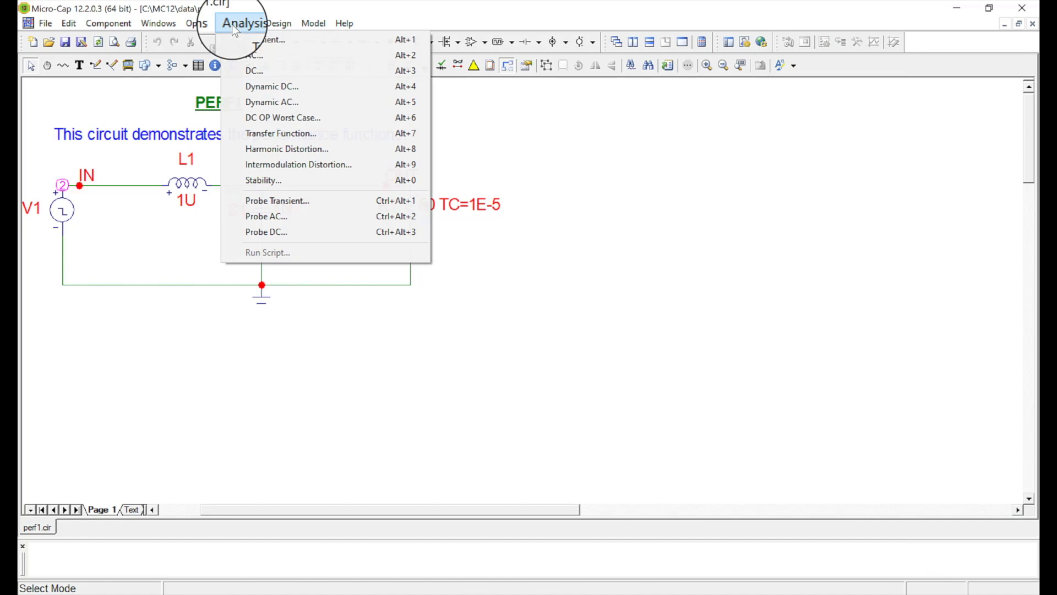
left_click(277, 204)
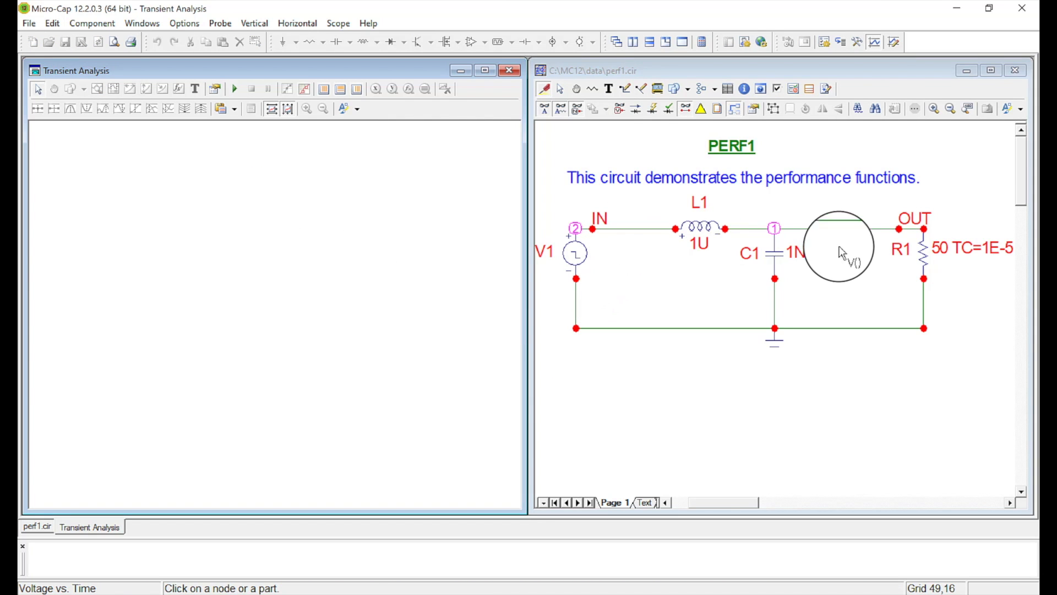
left_click(863, 233)
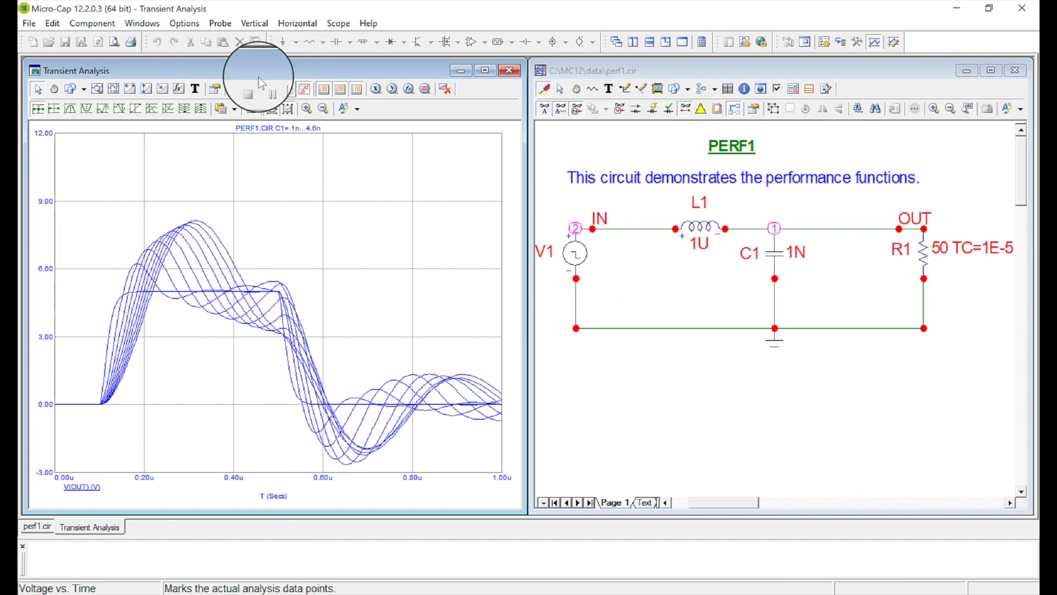
Add a performance window whose function is Peak_Valley(V(OUT),1,1) plotted against C1.value, applying and confirming it.
left_click(224, 26)
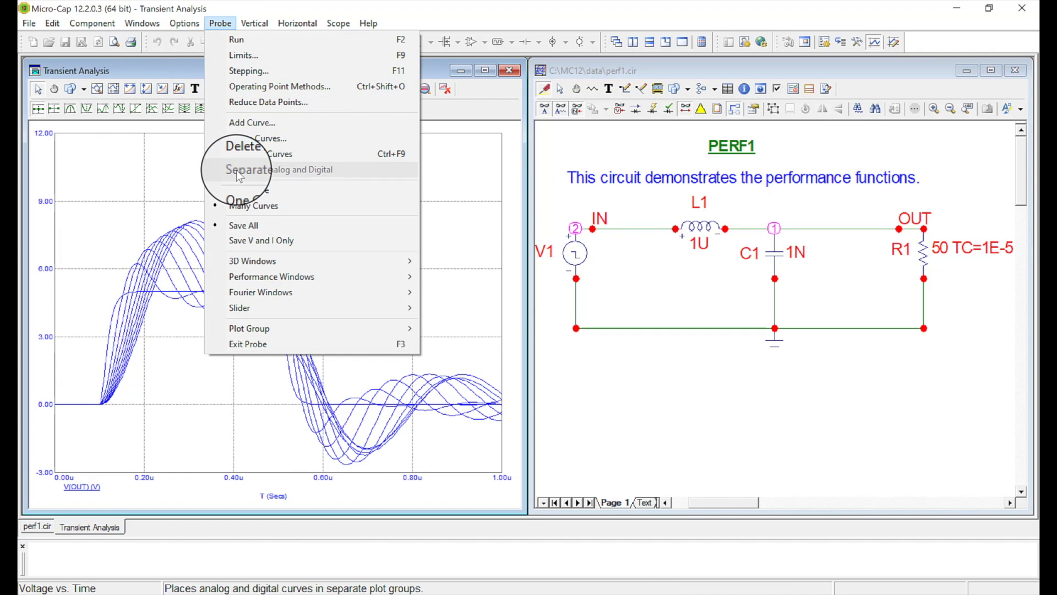
mouse_move(261, 277)
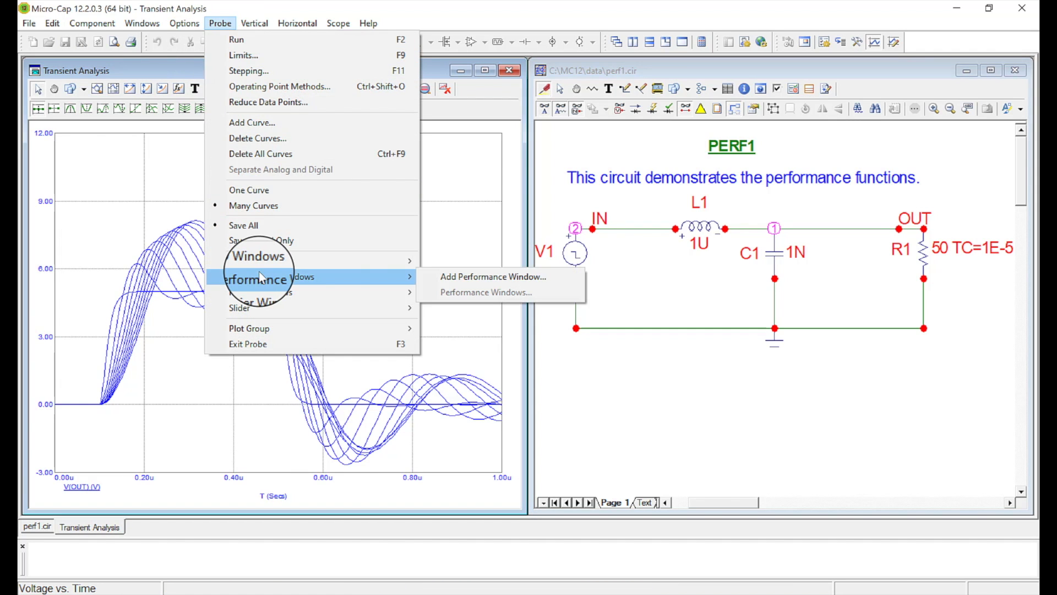
left_click(455, 276)
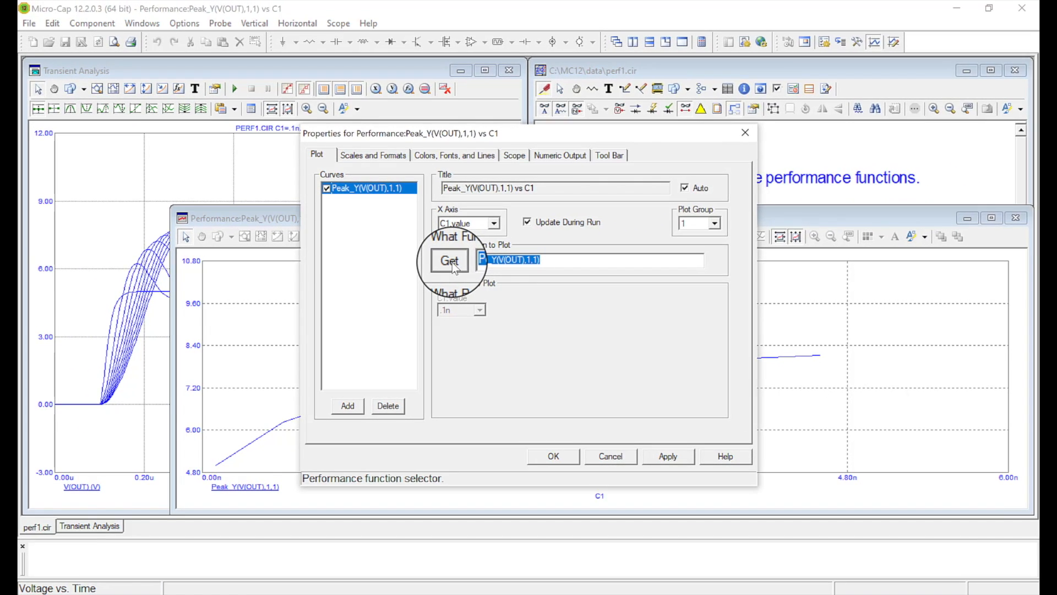
left_click(451, 263)
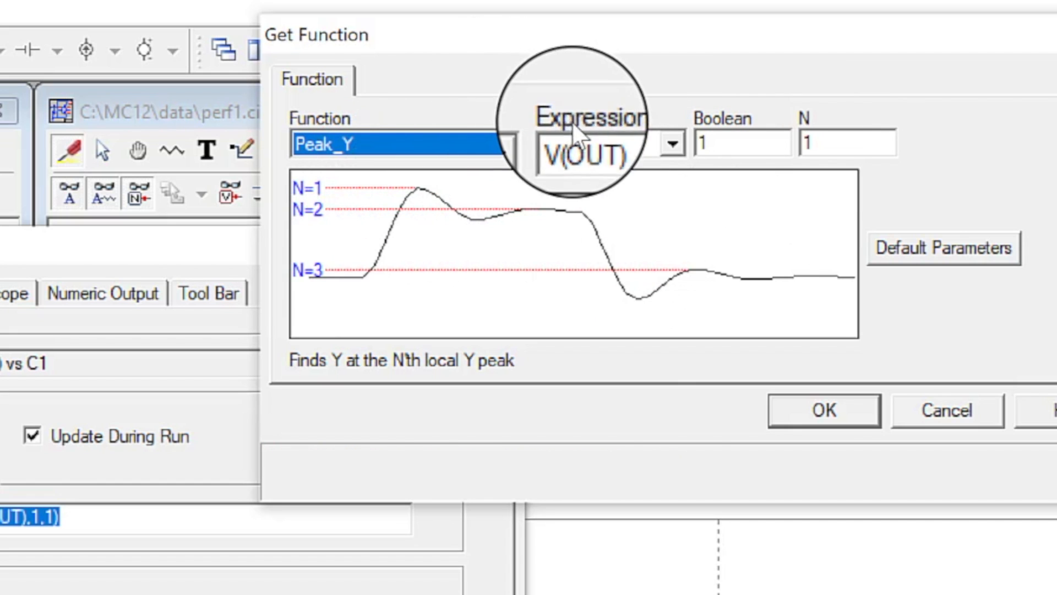
left_click(674, 143)
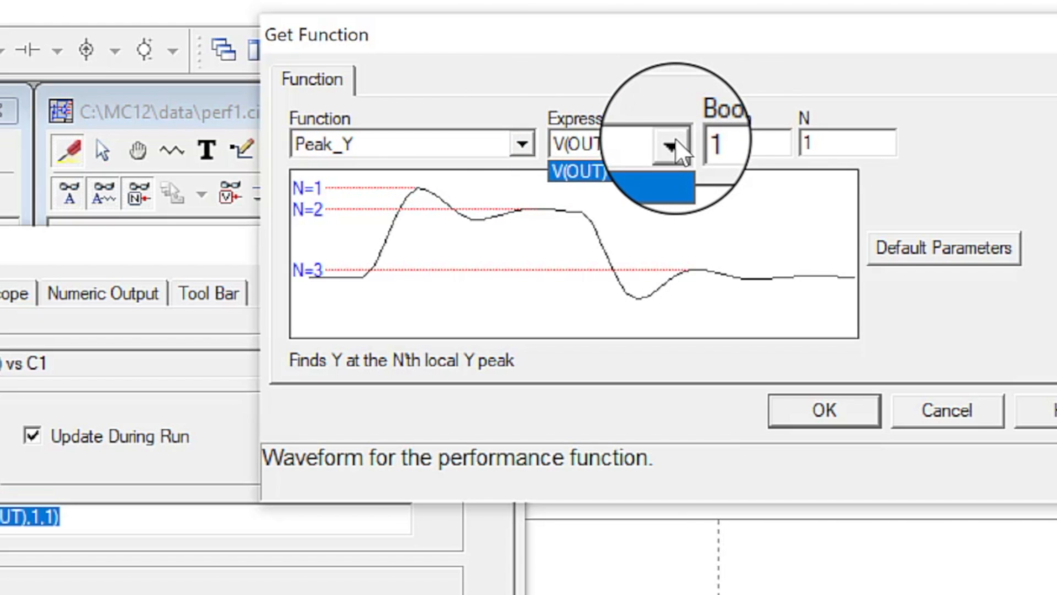
left_click(675, 137)
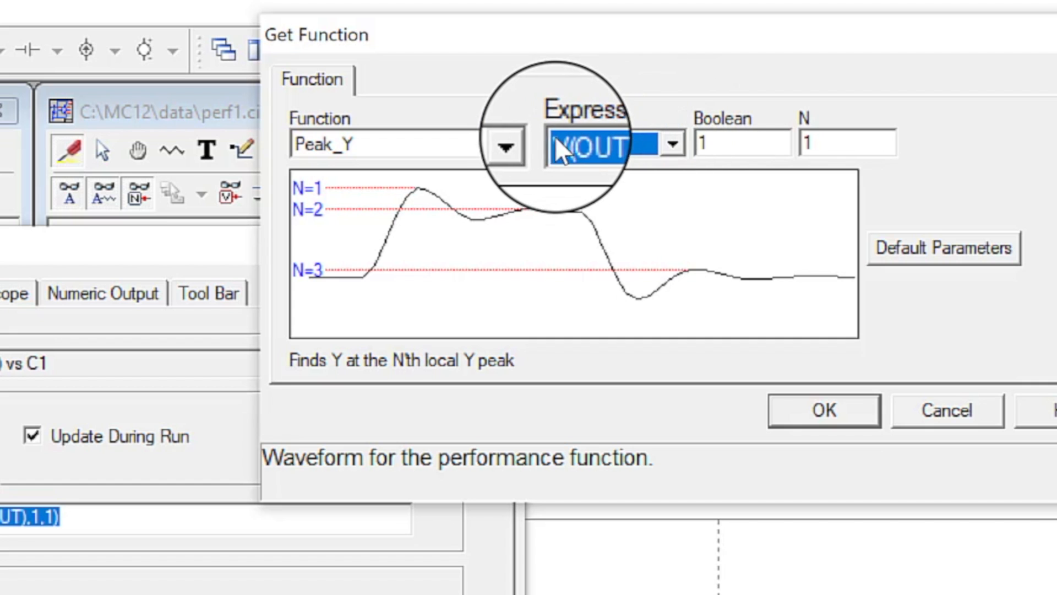
left_click(524, 145)
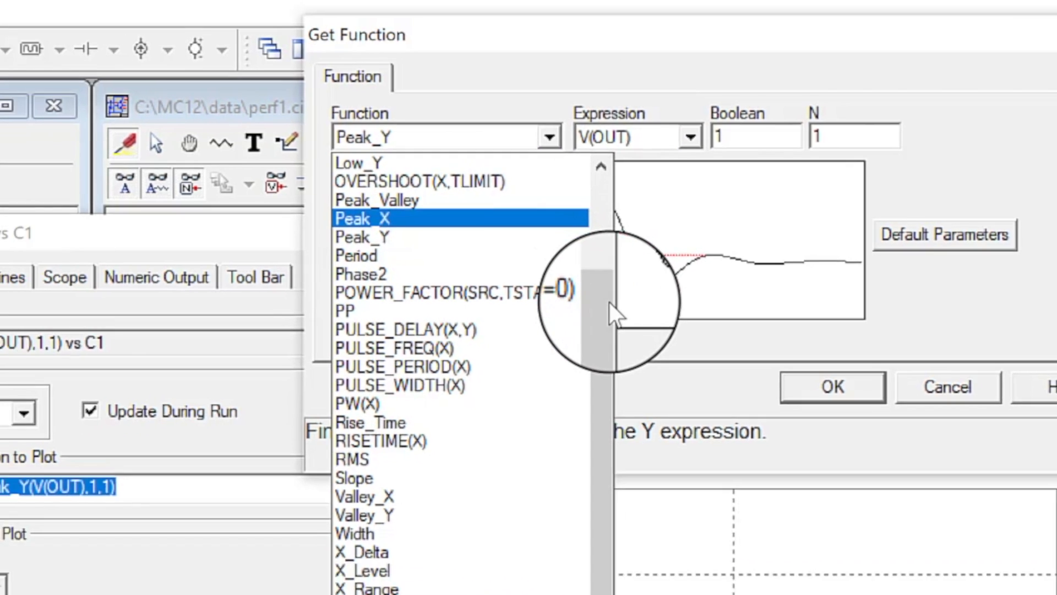
left_click_drag(582, 318, 588, 203)
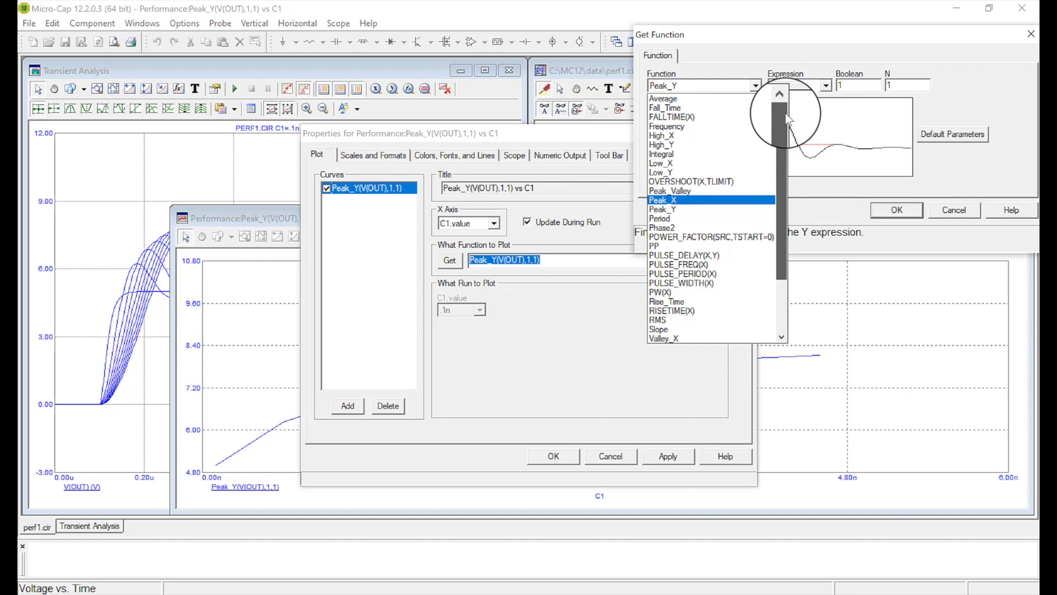
left_click_drag(785, 123, 779, 163)
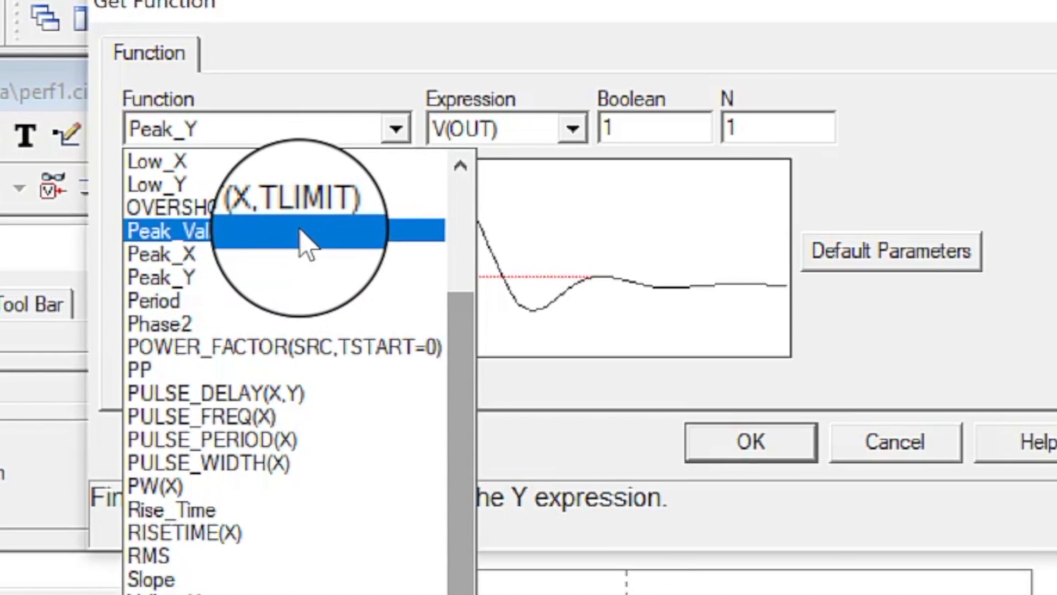
left_click(300, 230)
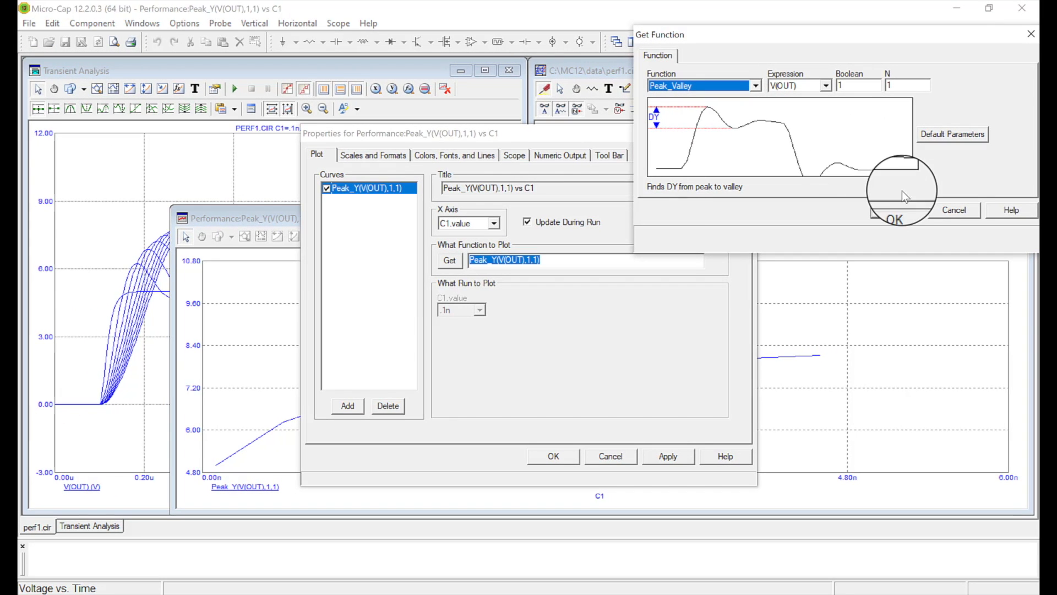
left_click(900, 213)
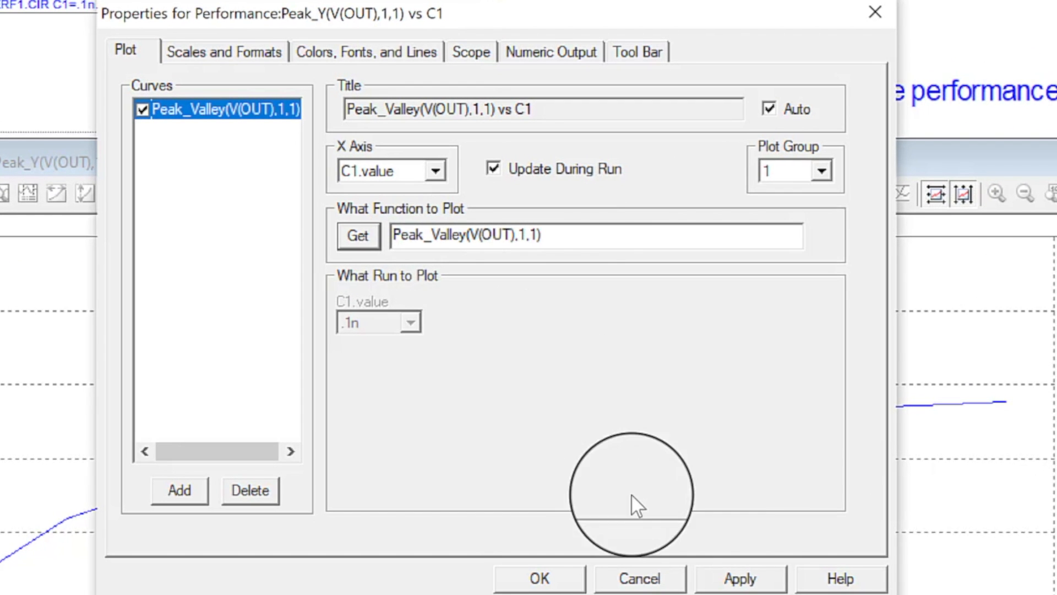
left_click(737, 579)
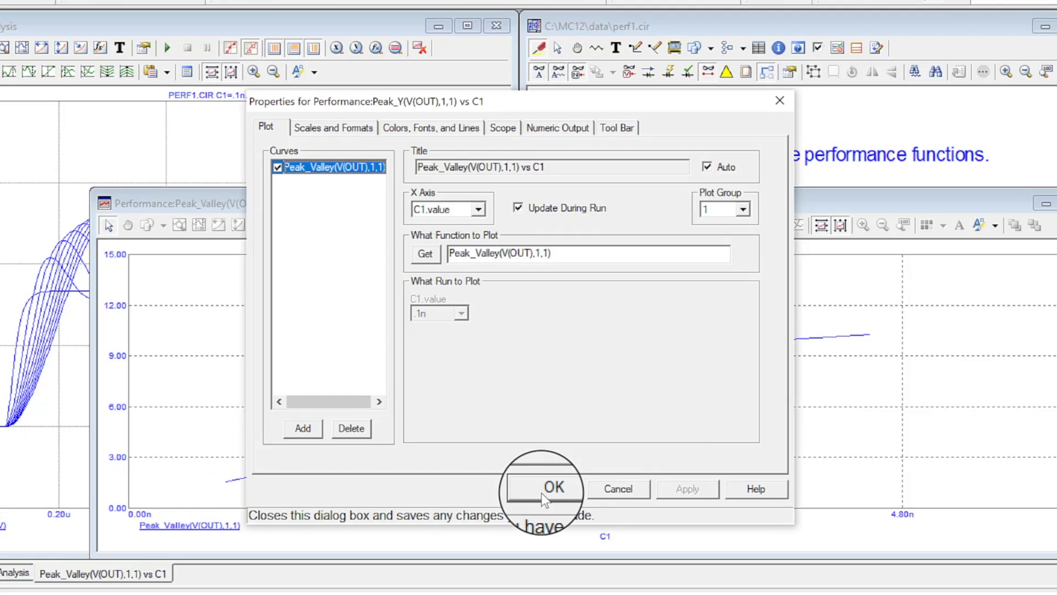
left_click(523, 565)
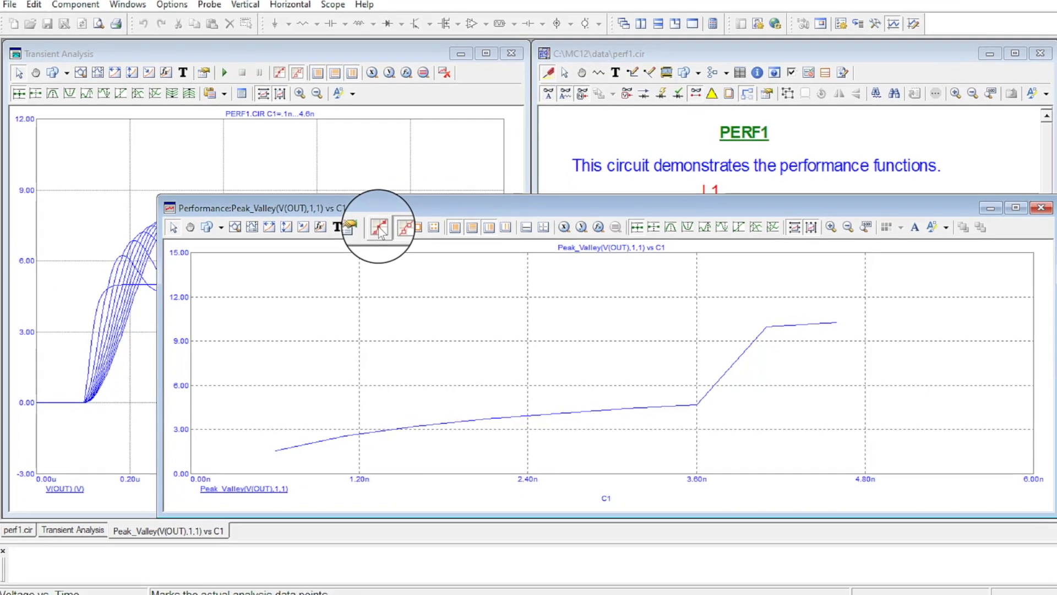
Mark the actual analysis data points on the Peak_Valley curve and inspect the point values.
left_click(383, 236)
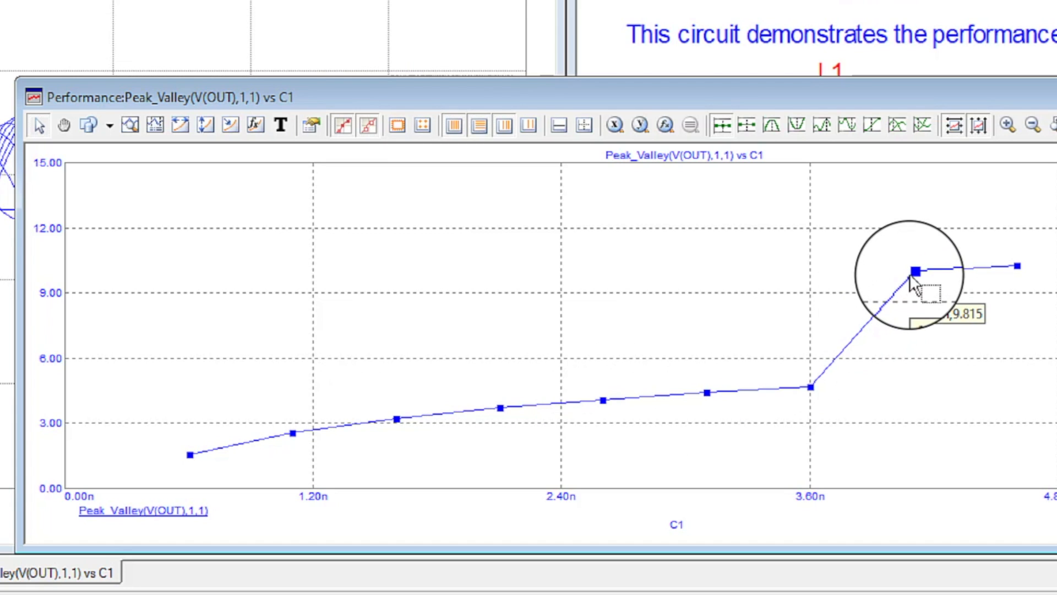
mouse_move(917, 272)
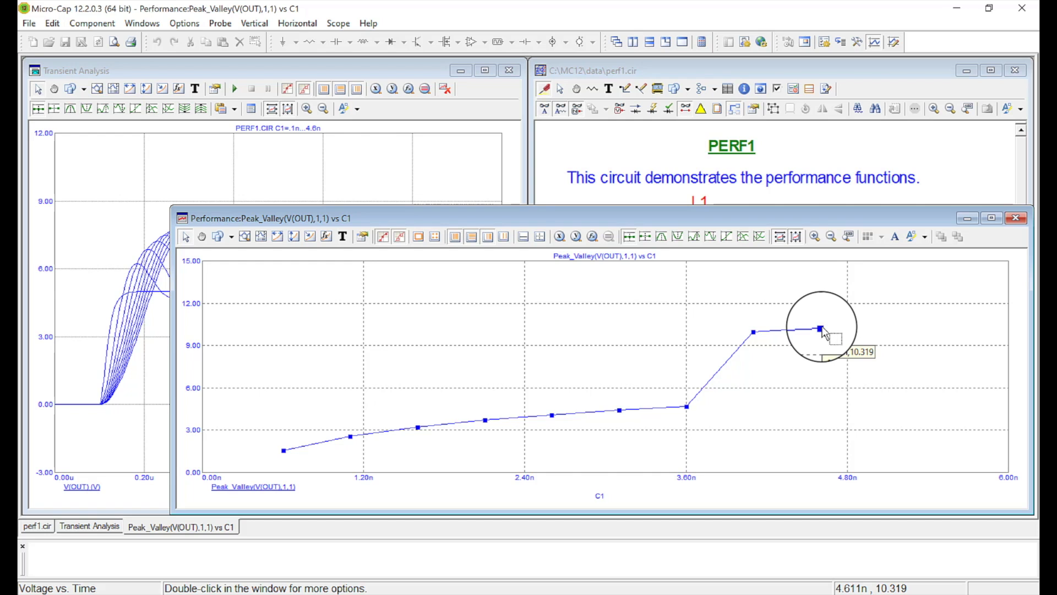
Rearrange the performance window beside the transient V(OUT) waveforms to compare them, then close the performance window.
left_click_drag(753, 217, 828, 370)
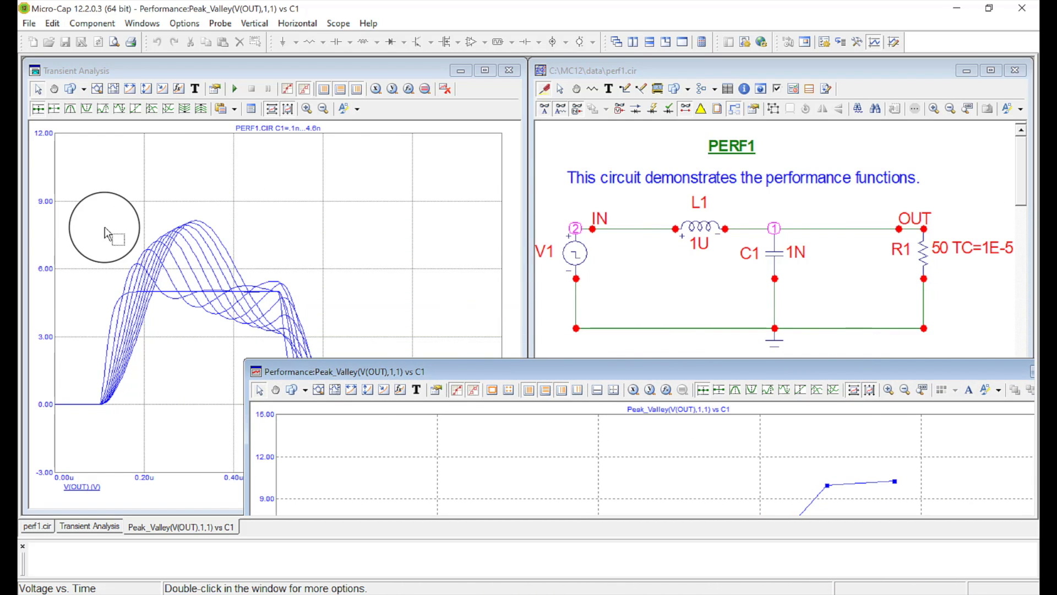
left_click_drag(399, 373, 678, 202)
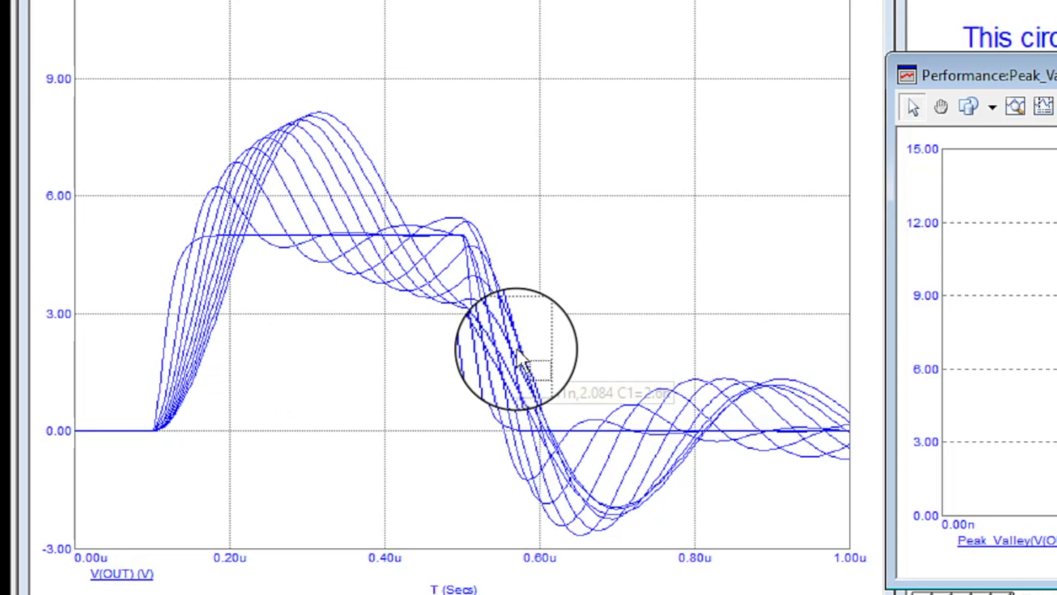
mouse_move(623, 509)
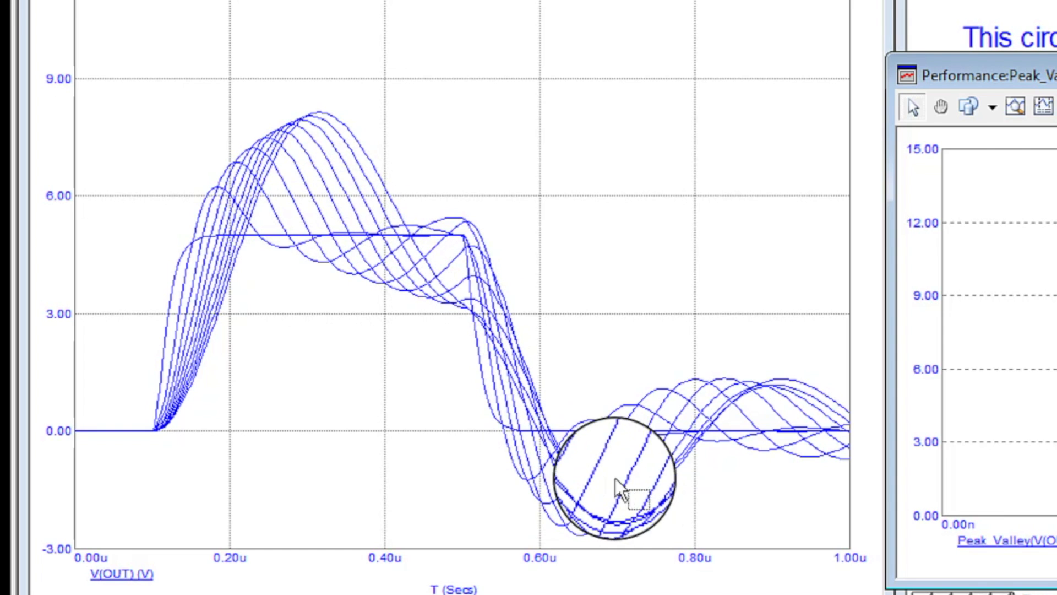
mouse_move(632, 512)
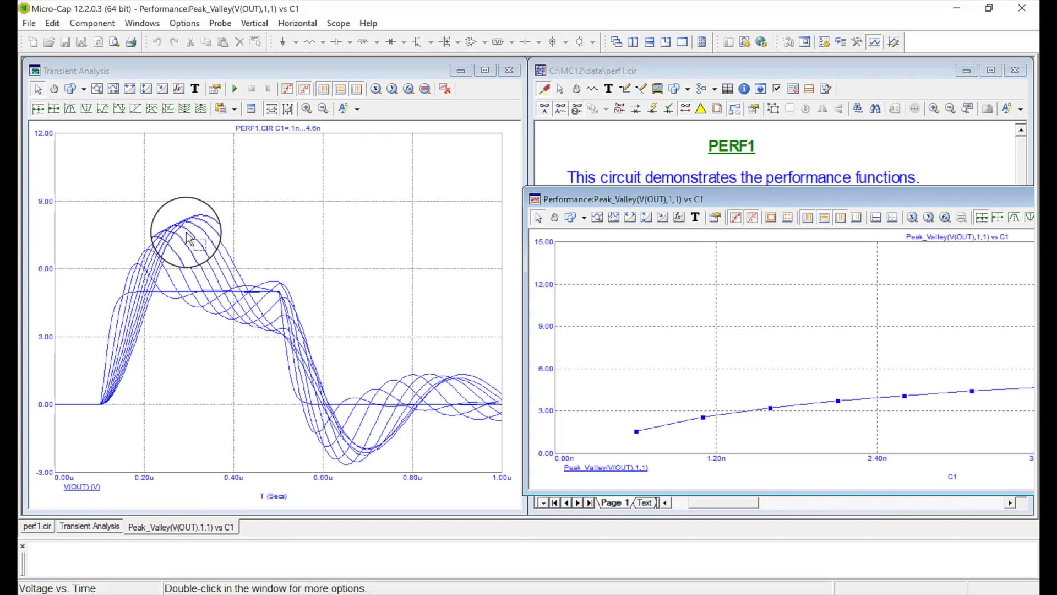
mouse_move(371, 452)
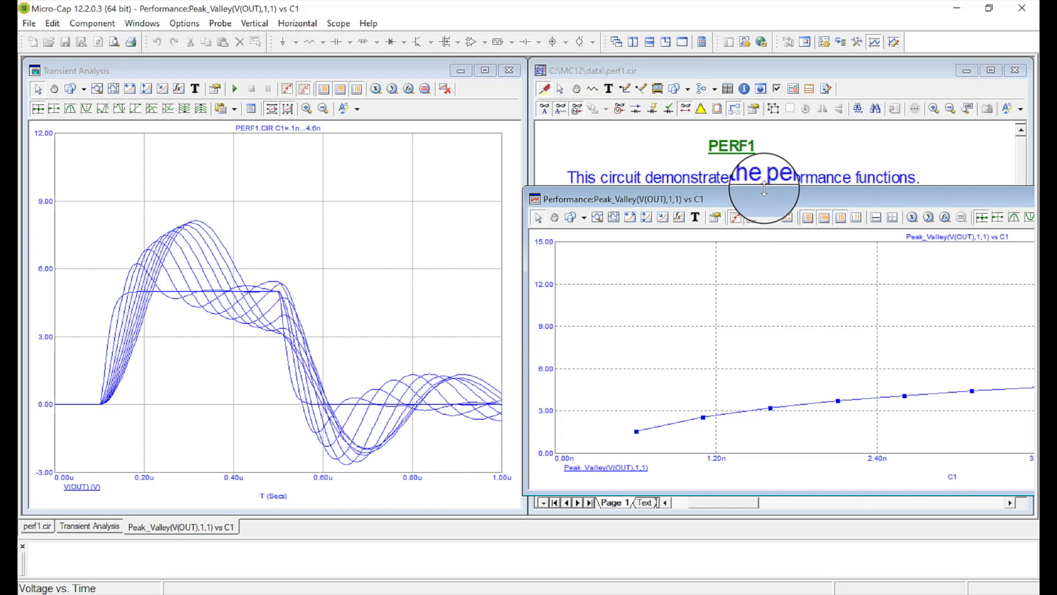
left_click_drag(772, 197, 432, 148)
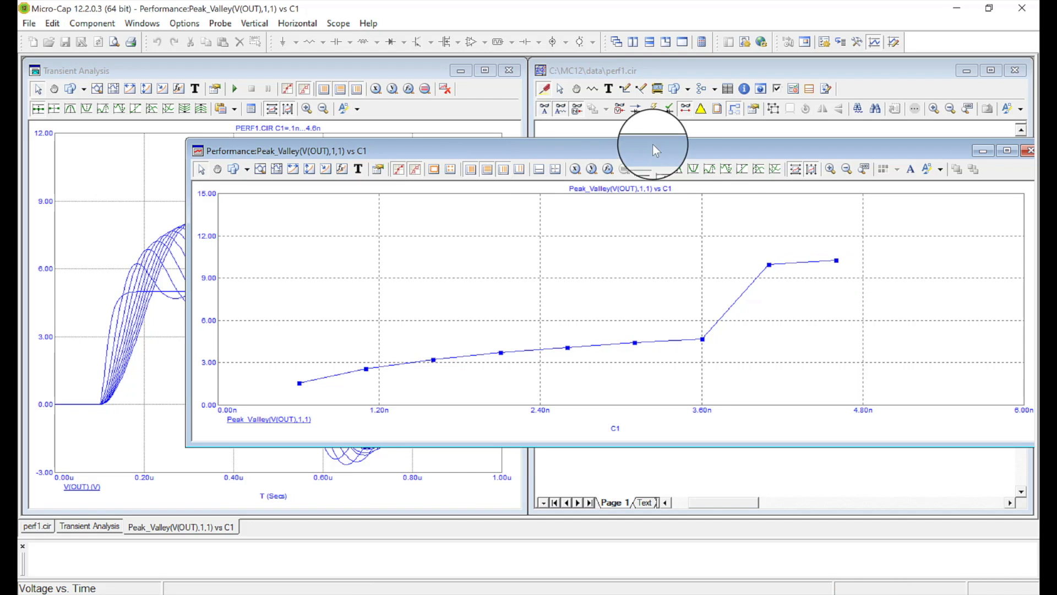
left_click_drag(652, 143, 858, 144)
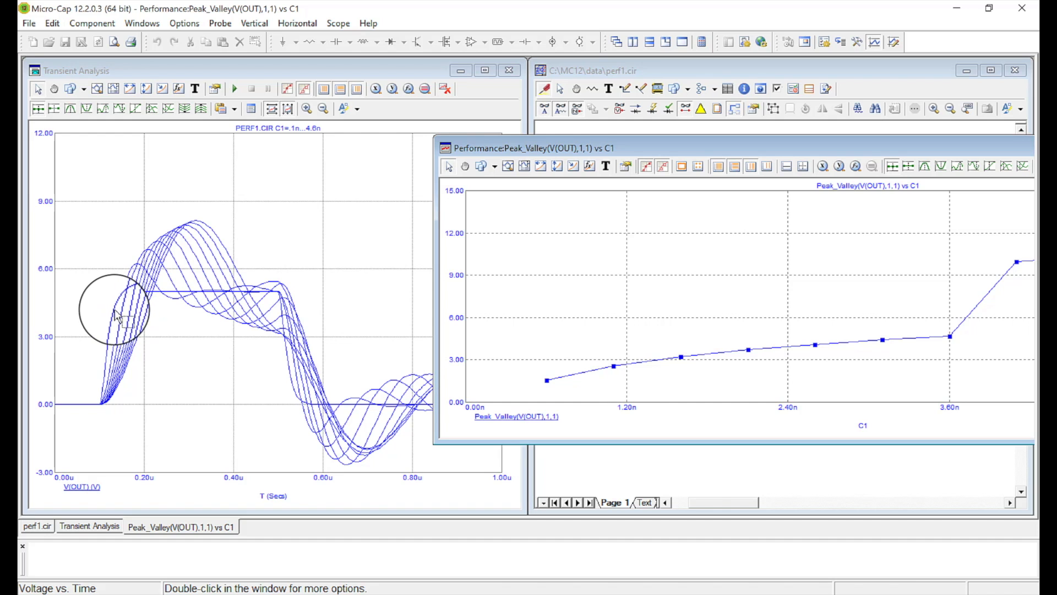
mouse_move(114, 310)
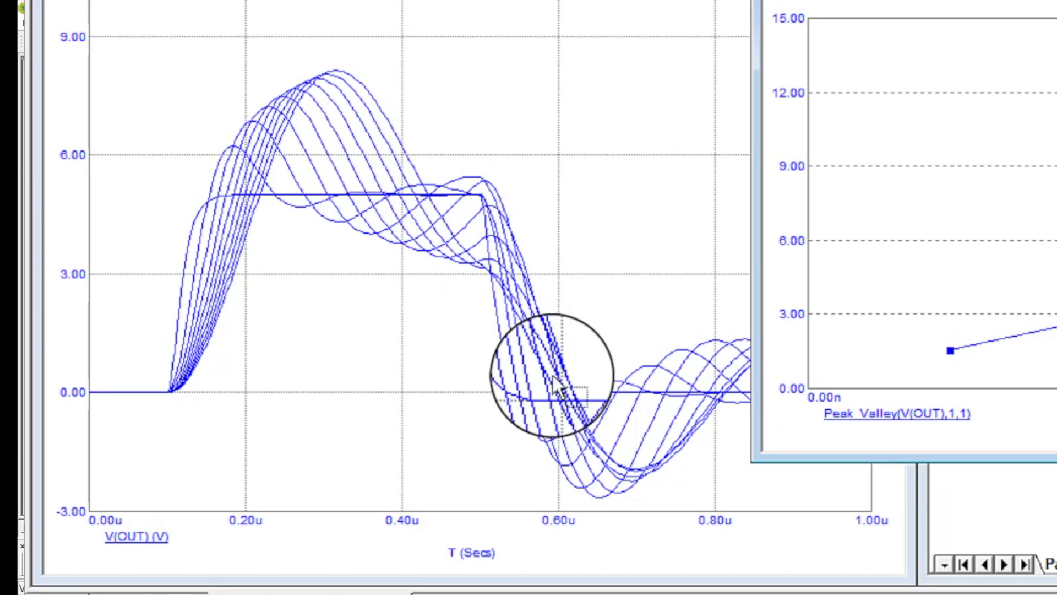
mouse_move(594, 386)
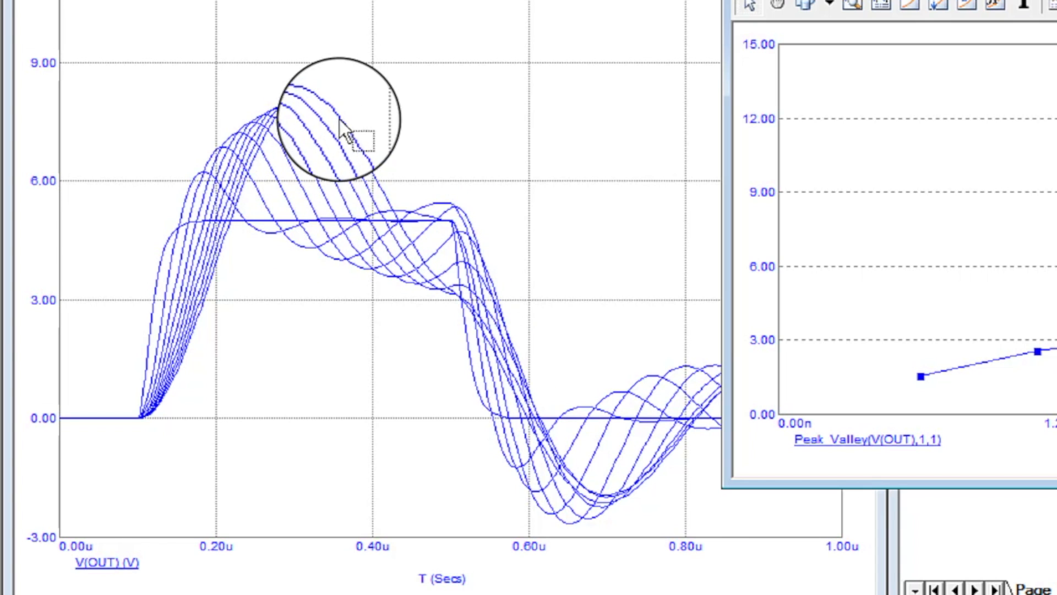
mouse_move(527, 336)
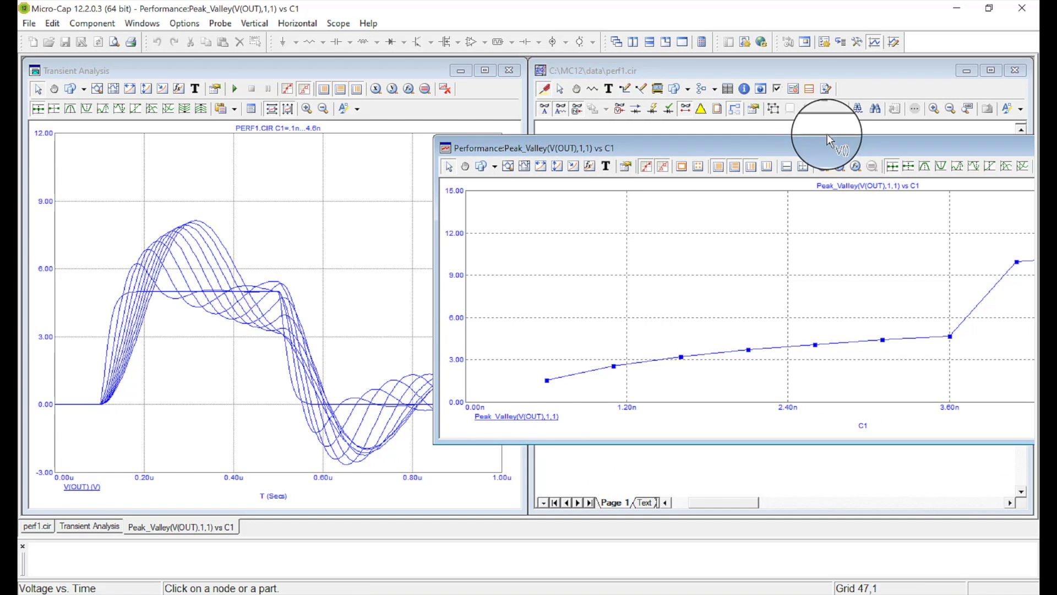
left_click_drag(844, 150, 500, 179)
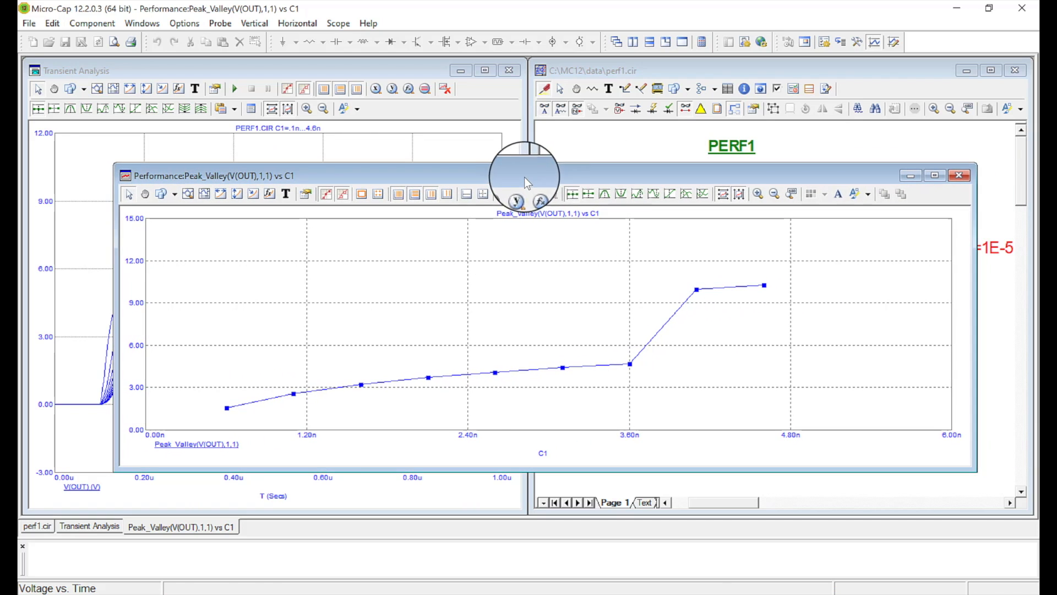
left_click(960, 175)
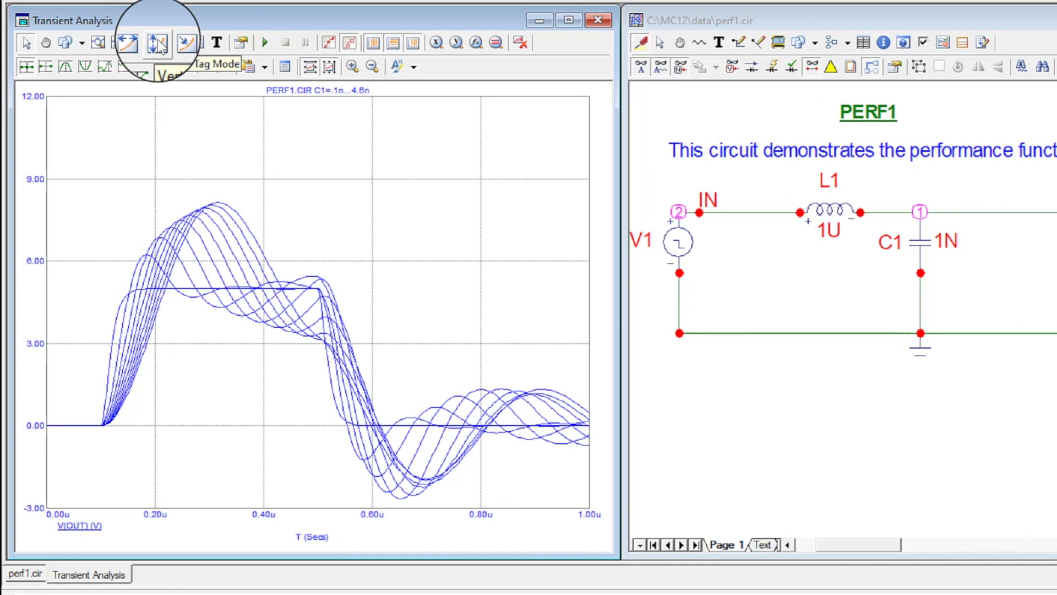
Tag the vertical difference between two transient curves near their rising edges in Vertical Tag Mode, then undo the plot change.
left_click(158, 42)
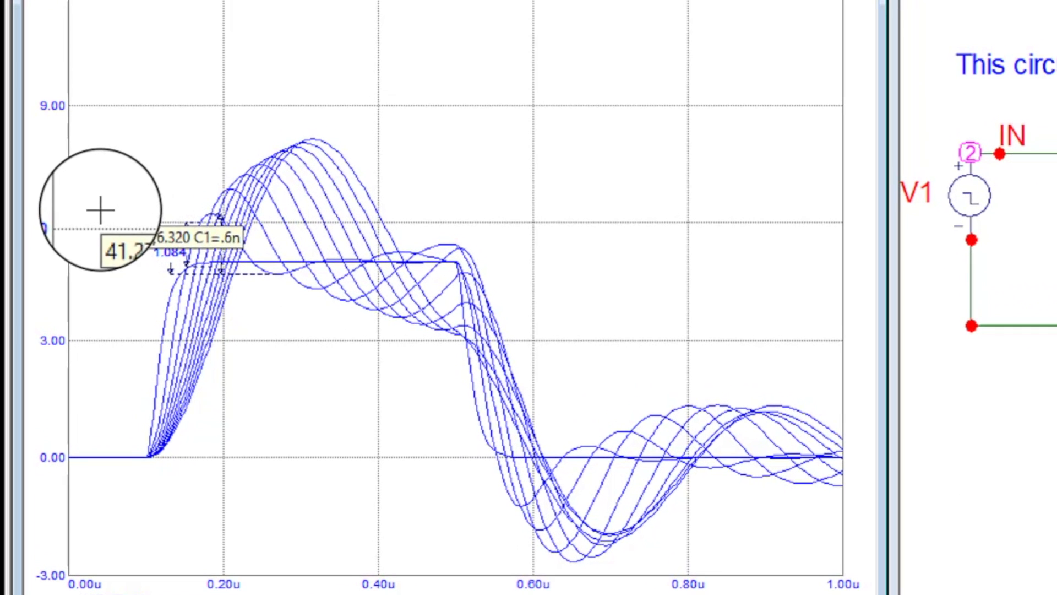
left_click_drag(74, 261, 75, 280)
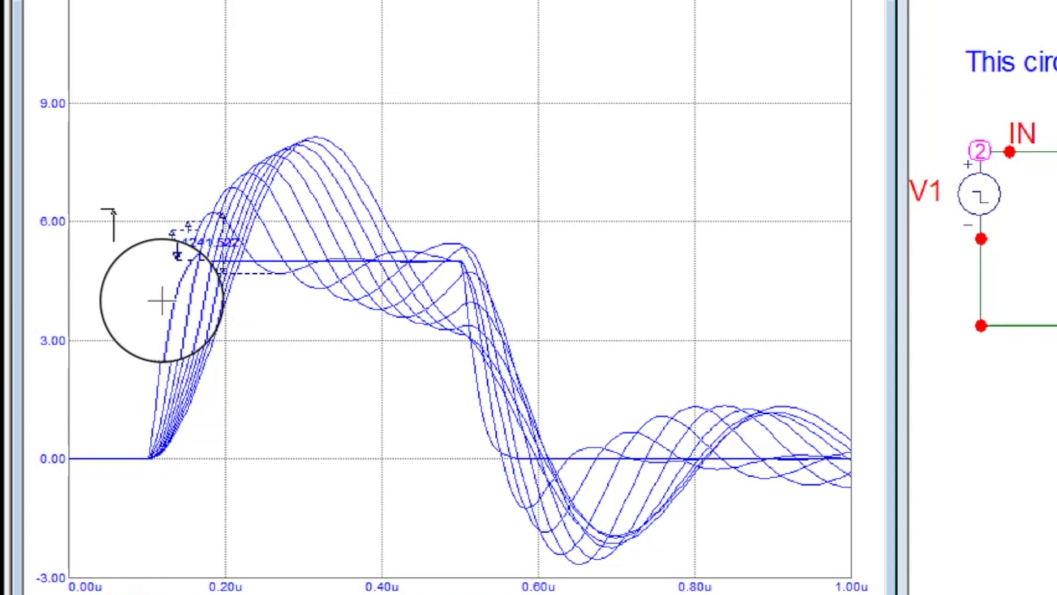
left_click_drag(162, 301, 261, 276)
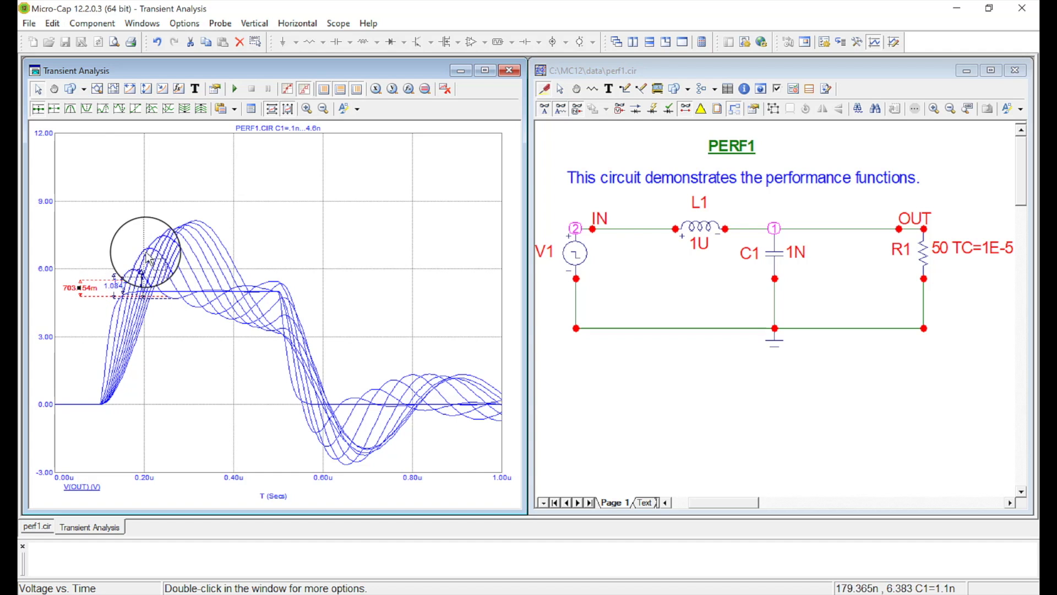
mouse_move(184, 296)
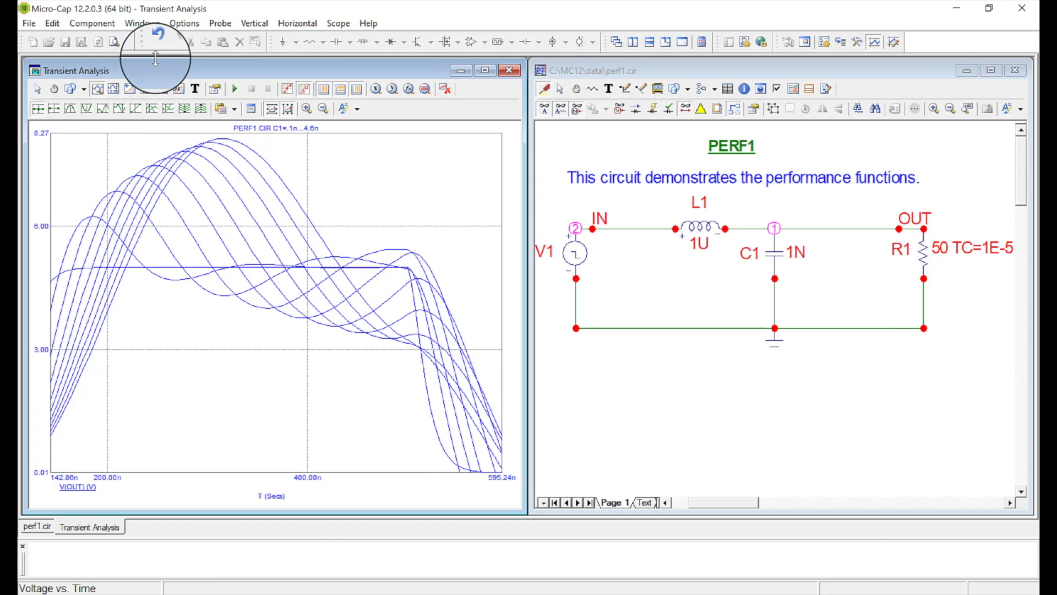
left_click(158, 47)
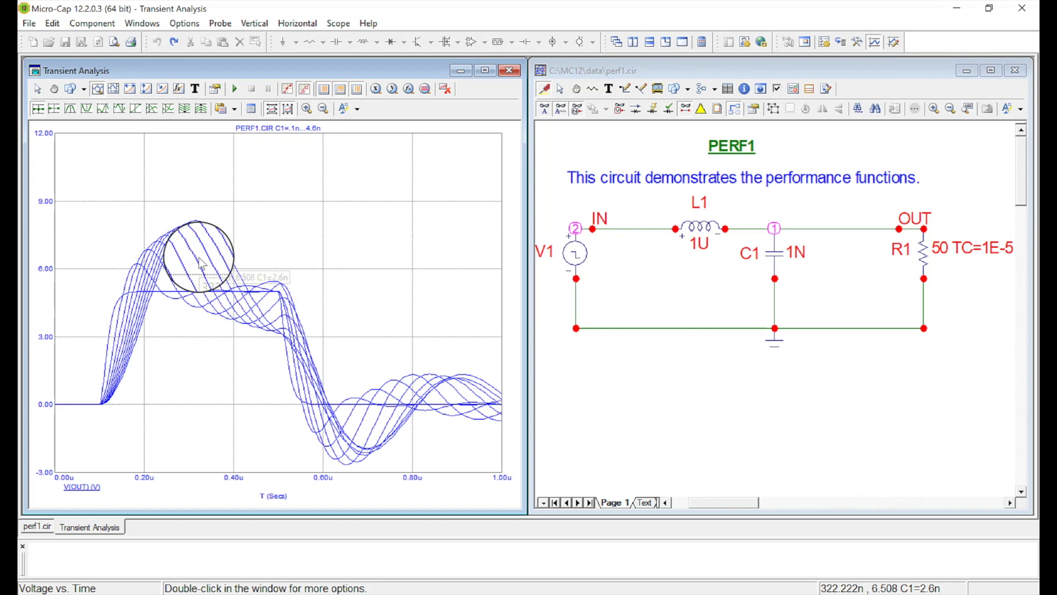